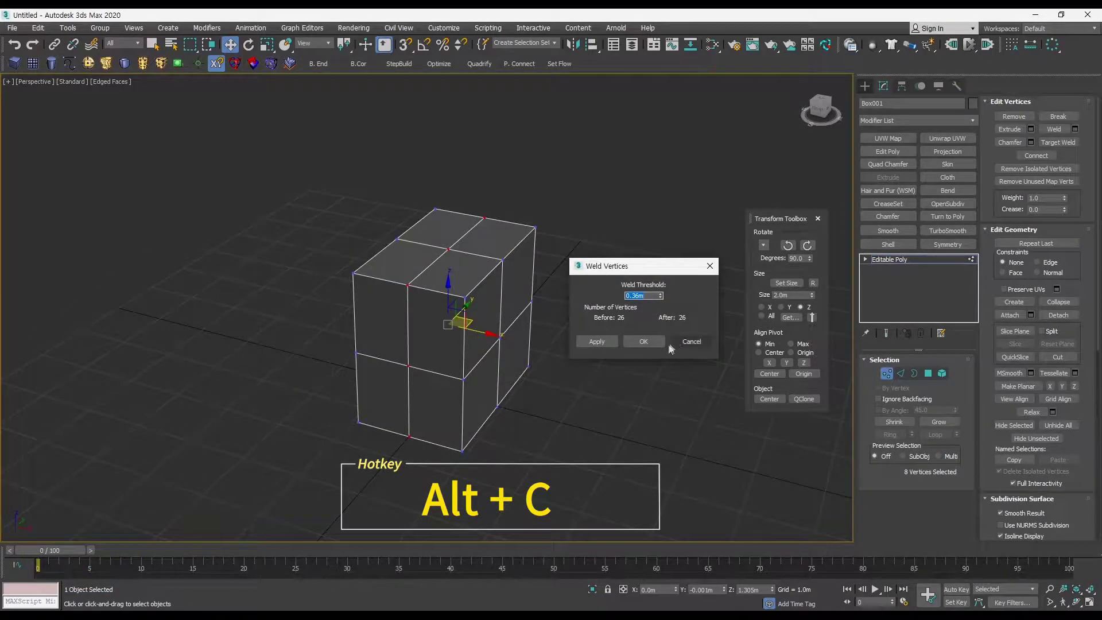
Weld the selected vertices with a 0.36m threshold, and insert two vertical and two horizontal edge loops around the box's long sides
left_click(642, 342)
middle_click_drag(641, 343, 586, 339, "alt")
key("alt+s")
left_click(411, 258)
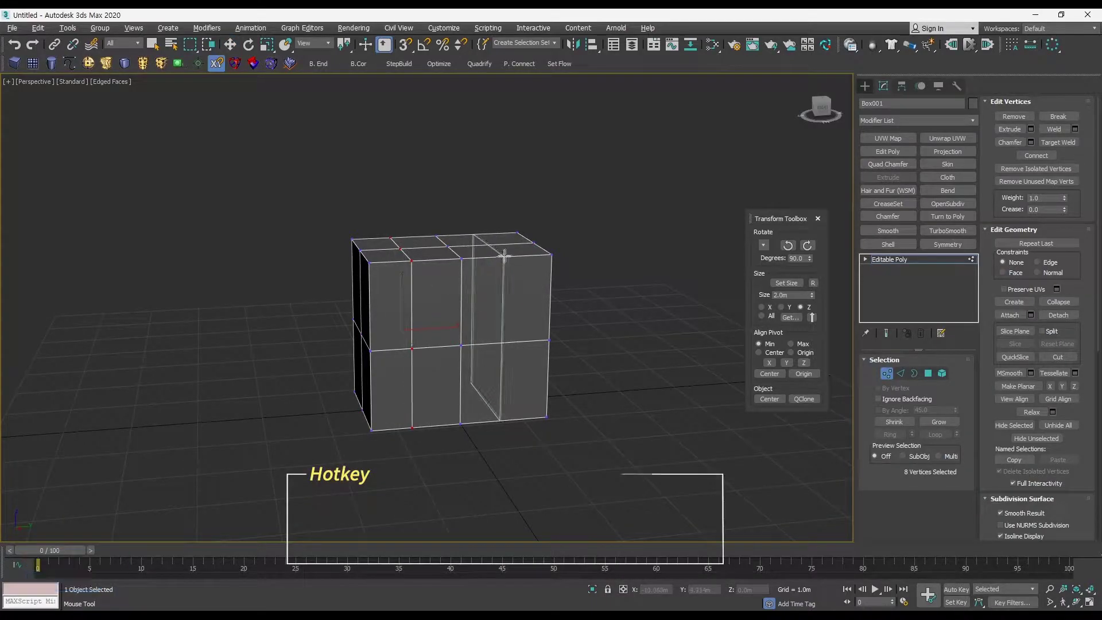
left_click(505, 255)
left_click(461, 300)
left_click(462, 388)
key("w")
Chamfer the box's lengthwise center edge loop, widening it until the two resulting loops sit about midway between center and sides
middle_click_drag(499, 339, 766, 376, "alt")
left_click(897, 373)
key("q")
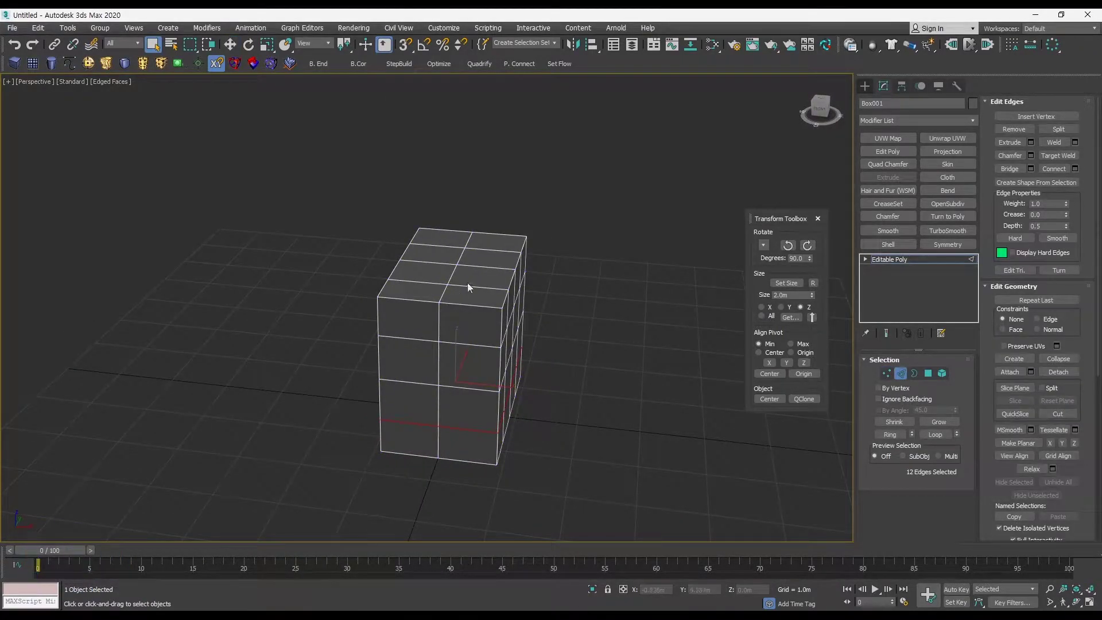
double_click(454, 276)
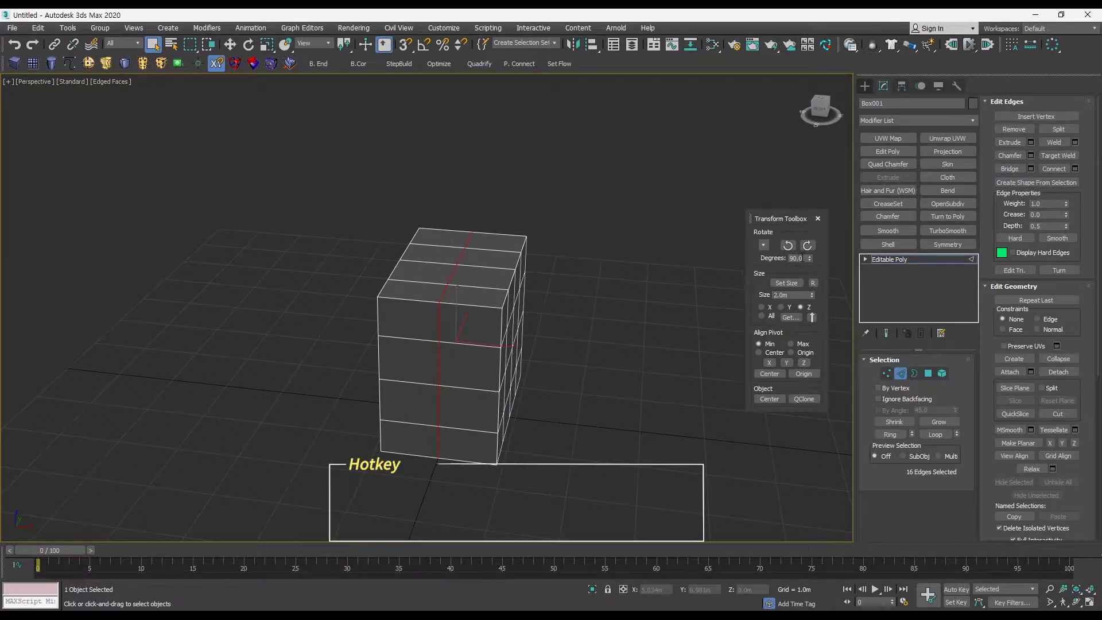
key("ctrl+shift+c")
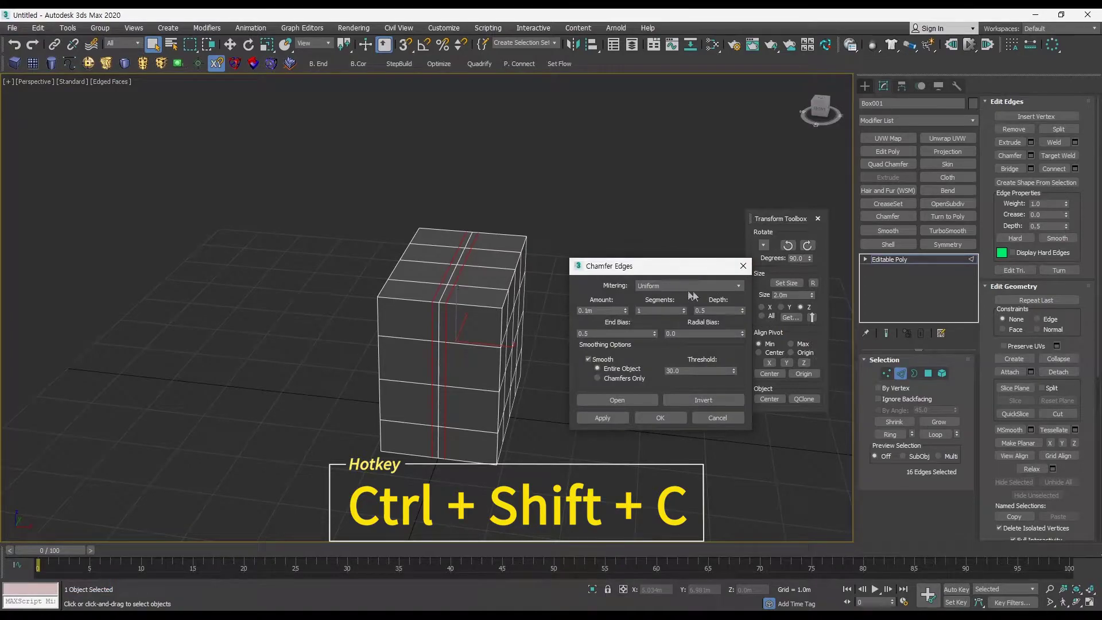
mouse_move(625, 311)
left_mouse_down()
mouse_move(625, 282)
mouse_move(621, 298)
left_mouse_up()
left_click(661, 416)
middle_click_drag(629, 360, 677, 327, "alt")
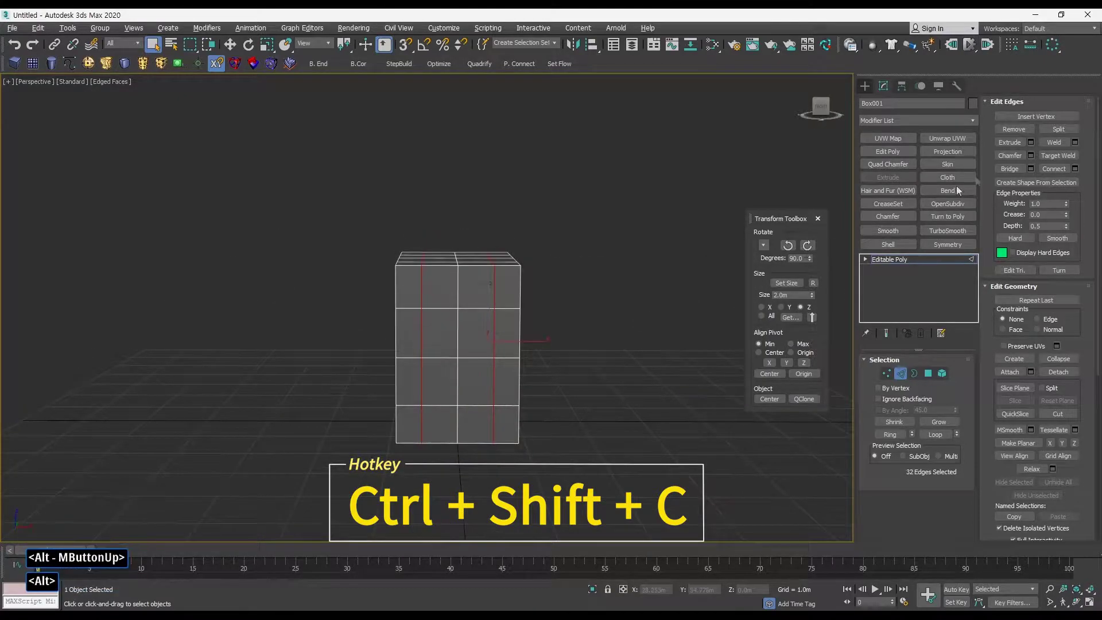
Inspect the subdivided box's edge loops and vertices in the four-view layout, Perspective and wireframe shading
middle_click_drag(590, 348, 568, 366, "alt")
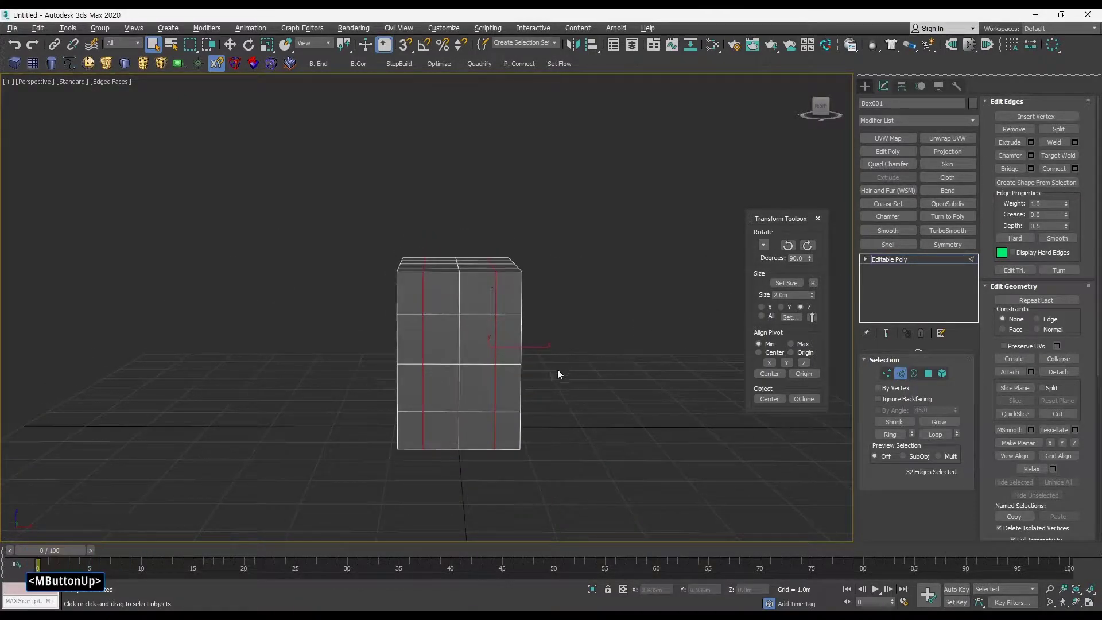
key("alt+w")
middle_click_drag(620, 251, 596, 265)
key("alt+w")
key("alt+w")
middle_click_drag(265, 419, 278, 435)
middle_click_drag(528, 414, 654, 429, "ctrl+alt")
key("w")
key("alt+w")
mouse_move(504, 396)
middle_mouse_down("alt")
mouse_move(380, 356)
mouse_move(344, 358)
mouse_move(374, 325)
mouse_move(344, 321)
middle_mouse_up("alt")
key("1")
key("F3")
left_click_drag(322, 239, 307, 265)
mouse_move(318, 252)
middle_mouse_down("alt")
mouse_move(339, 243)
mouse_move(357, 267)
mouse_move(486, 255)
middle_mouse_up("alt")
key("F3")
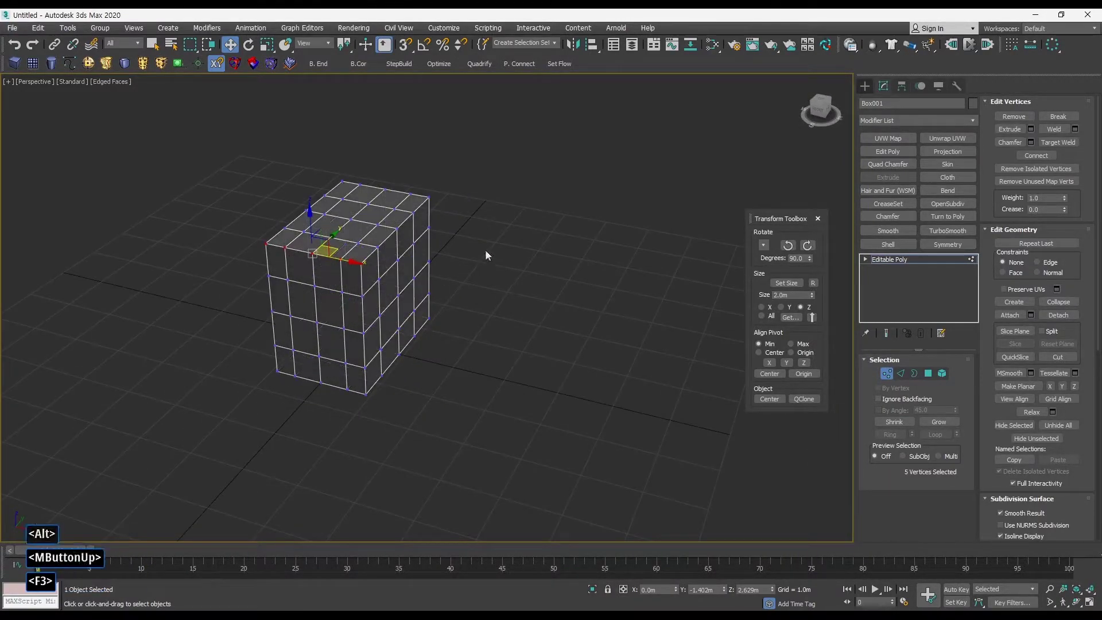
Split the box along its lengthwise center edge loop
left_click(887, 373)
left_click(900, 373)
key("q")
key("q")
double_click(345, 224)
right_click(341, 232)
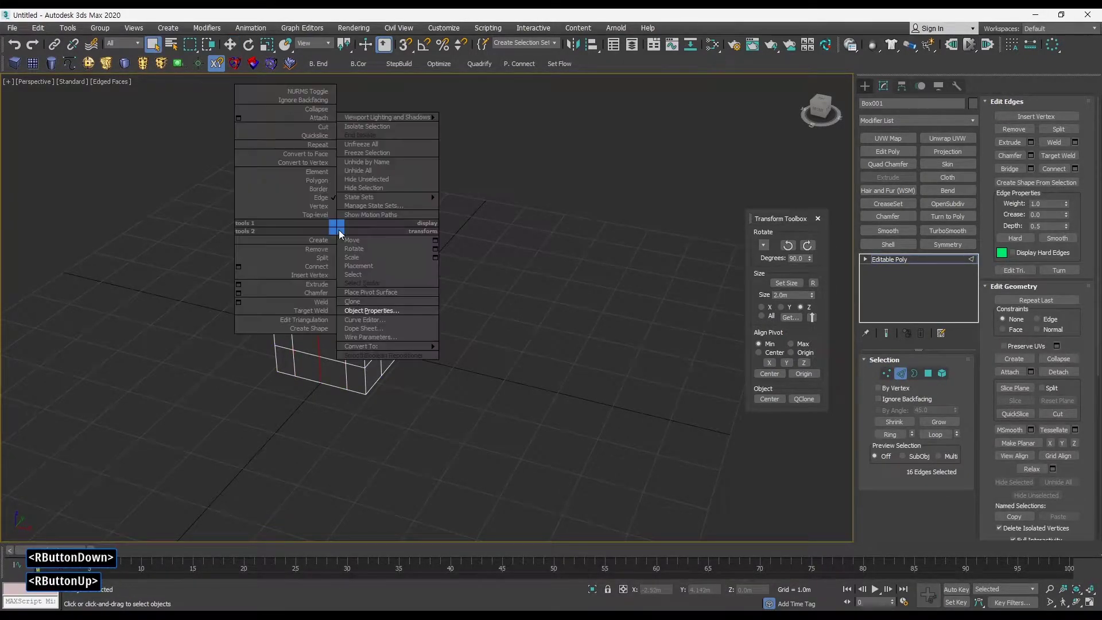
left_click(287, 256)
middle_click_drag(443, 258, 477, 263)
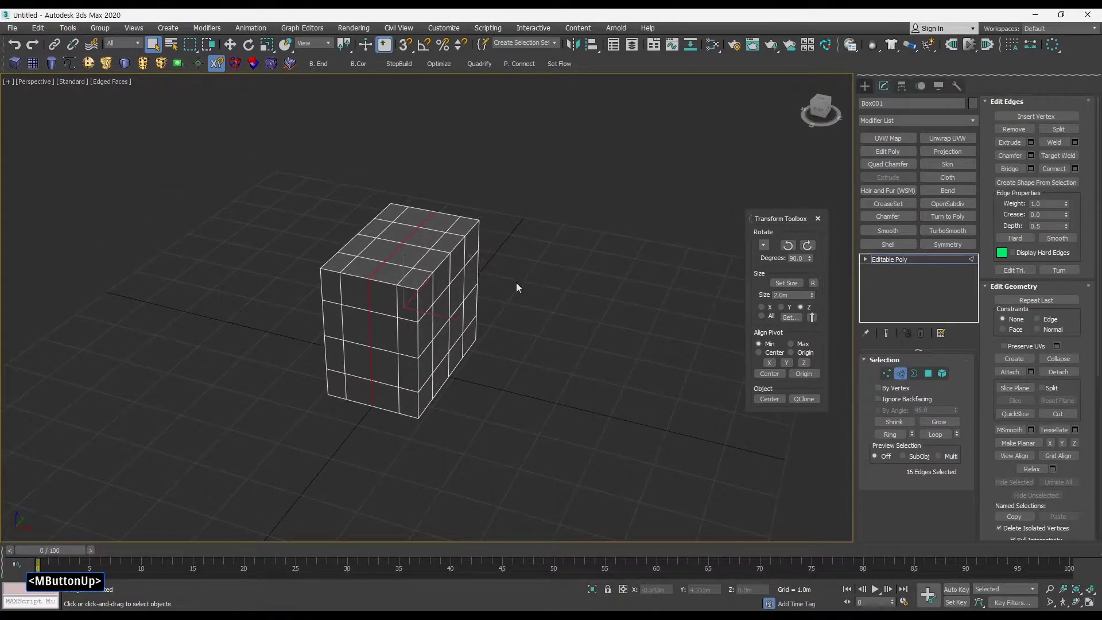
Delete the half of the split box on the negative X side as a whole element
left_click(941, 373)
left_click_drag(441, 291, 411, 288)
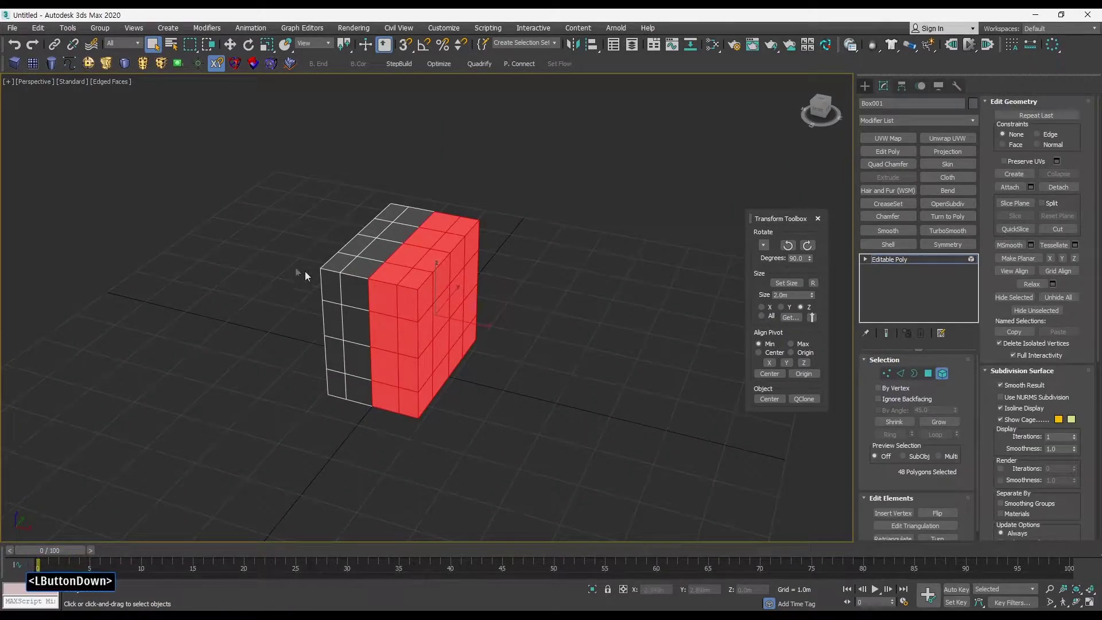
left_click_drag(295, 267, 351, 282)
left_click_drag(535, 325, 316, 294)
middle_click_drag(315, 294, 358, 288, "alt")
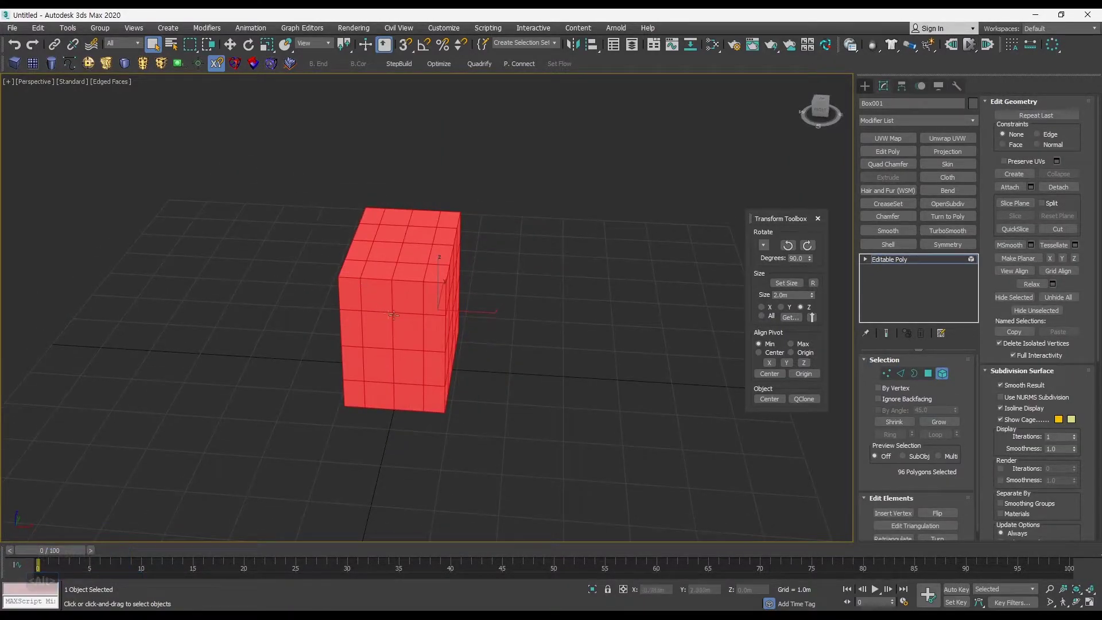
left_click(326, 307)
left_click(353, 302)
key("Delete")
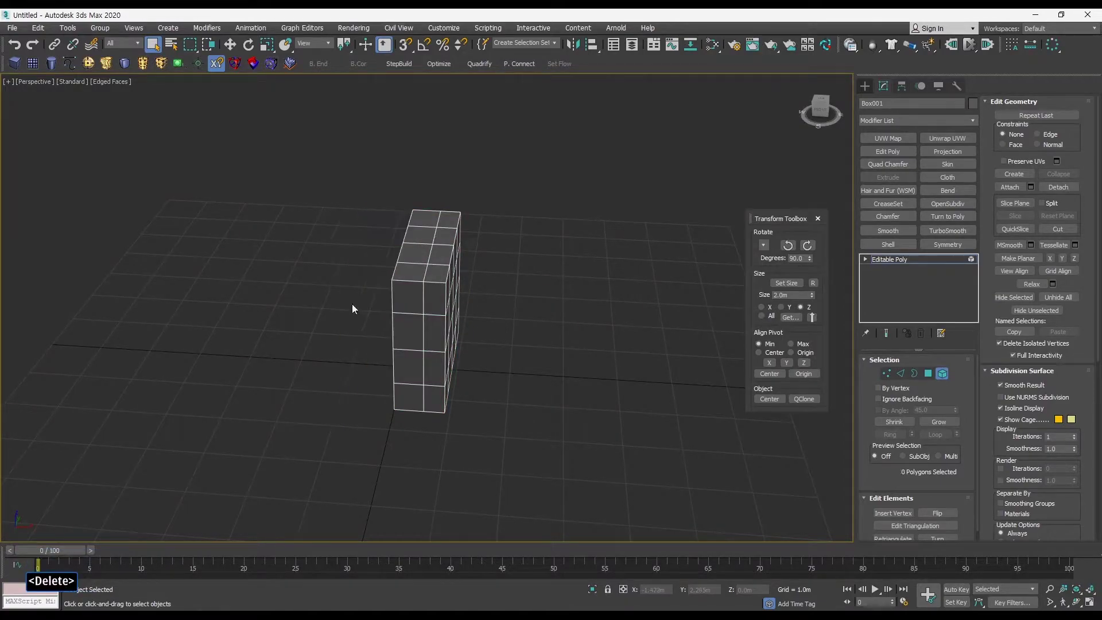
Add a Symmetry modifier to the remaining half of the box
left_click(936, 374)
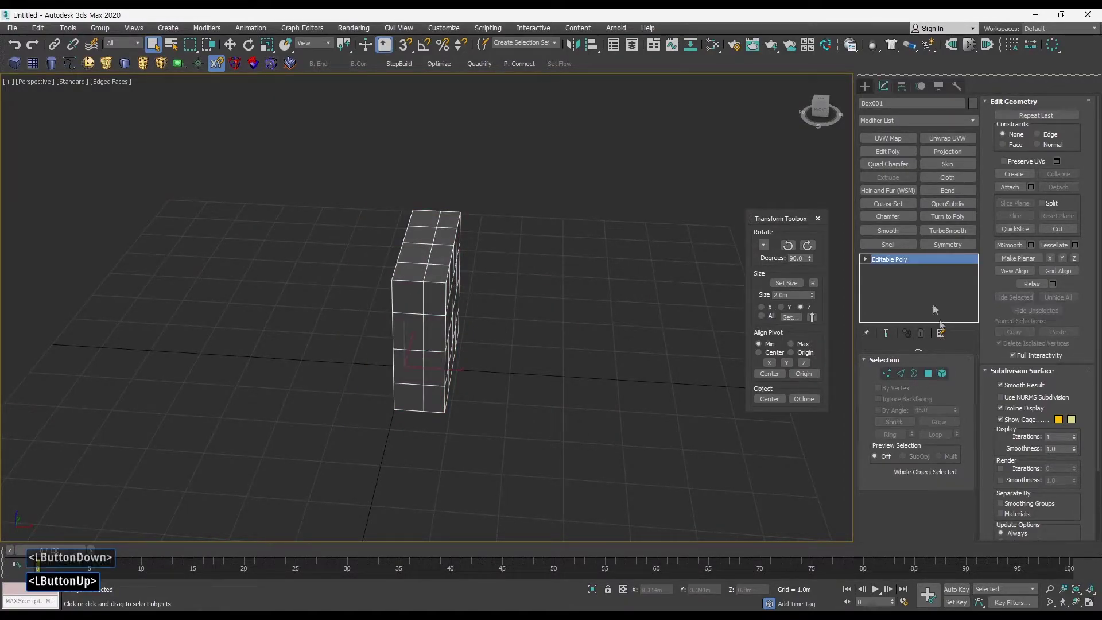
left_click(947, 244)
middle_click_drag(443, 321, 470, 254, "ctrl")
mouse_move(401, 267)
middle_mouse_down("alt")
mouse_move(427, 265)
mouse_move(416, 267)
middle_mouse_up("alt")
middle_click_drag(485, 294, 430, 268, "alt")
middle_click_drag(626, 294, 551, 309, "alt")
Try shifting the Symmetry modifier's mirror plane along X, and undo the move
left_click(896, 269)
left_click_drag(421, 388, 313, 388)
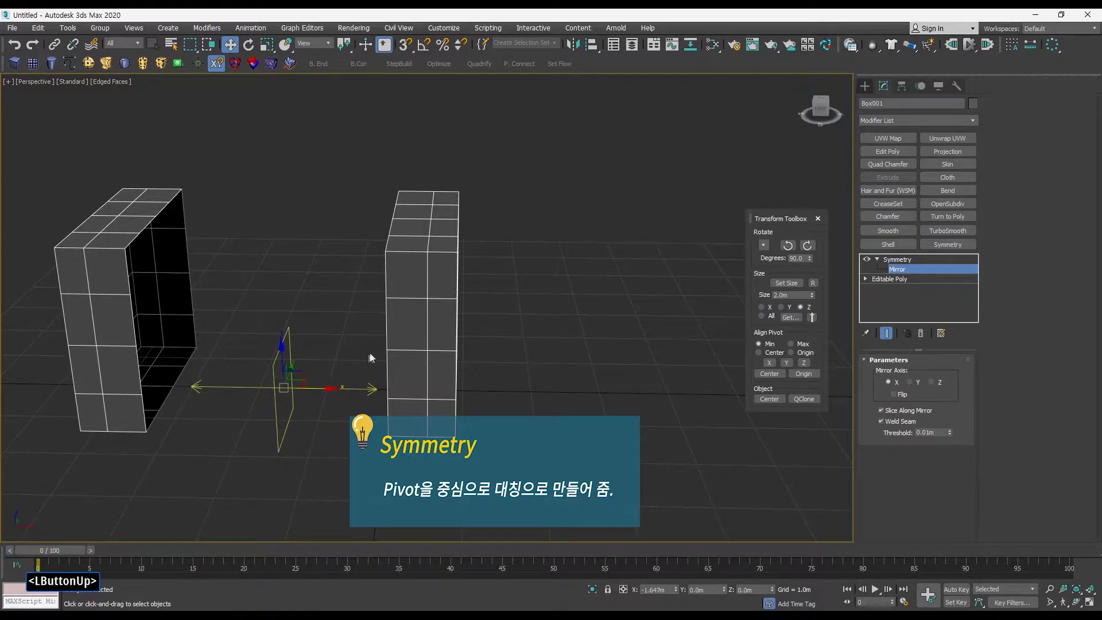
key("ctrl+z")
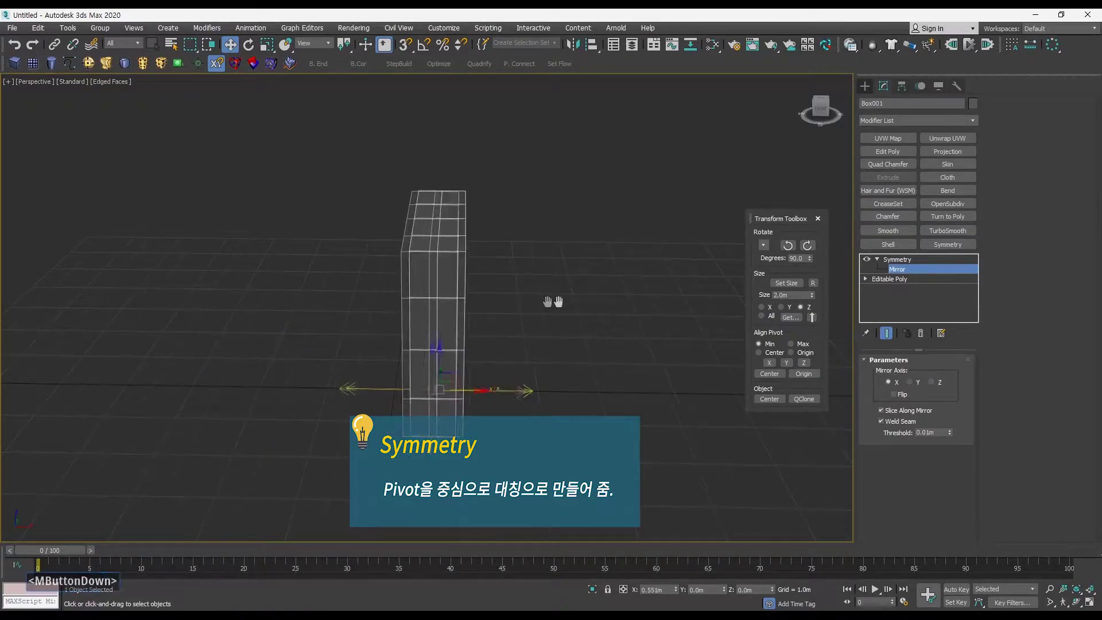
key("ctrl+z")
mouse_move(505, 303)
middle_mouse_down("alt")
mouse_move(491, 307)
mouse_move(506, 290)
middle_mouse_up("alt")
mouse_move(595, 329)
middle_mouse_down()
mouse_move(582, 326)
mouse_move(610, 331)
middle_mouse_up()
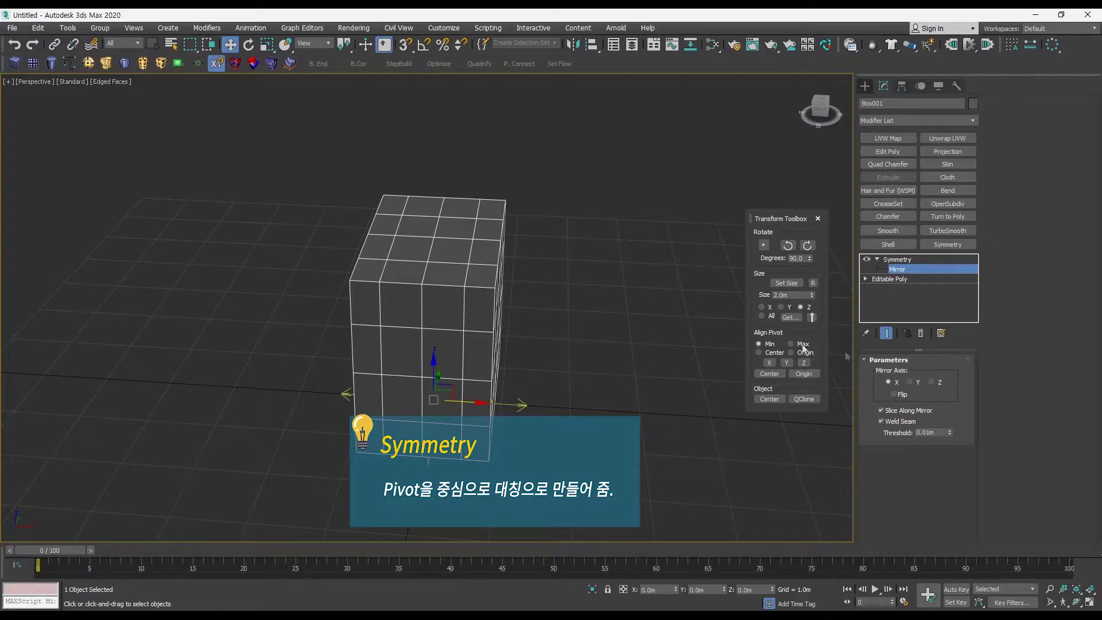
Turn the Symmetry modifier off and on again to compare the half box with the mirrored box
left_click(867, 259)
middle_click_drag(441, 355, 535, 370, "alt")
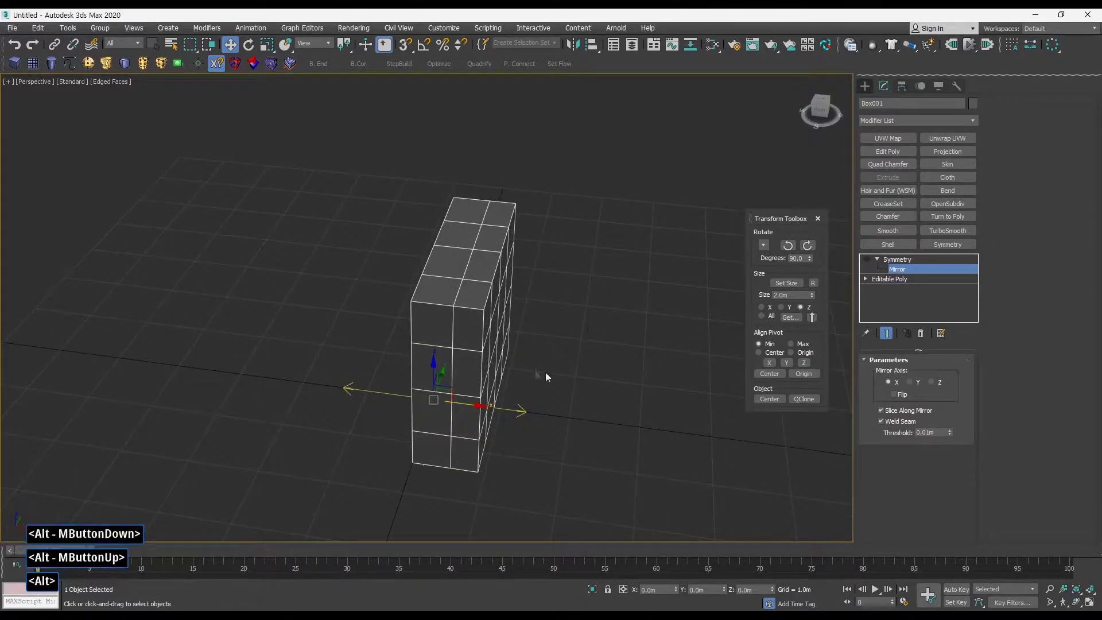
left_click(866, 260)
middle_click_drag(608, 353, 627, 306, "alt")
Enable Flip on the Symmetry modifier and compare the result with the base Editable Poly half
left_click(894, 394)
left_click(884, 280)
middle_click_drag(543, 346, 482, 337, "alt")
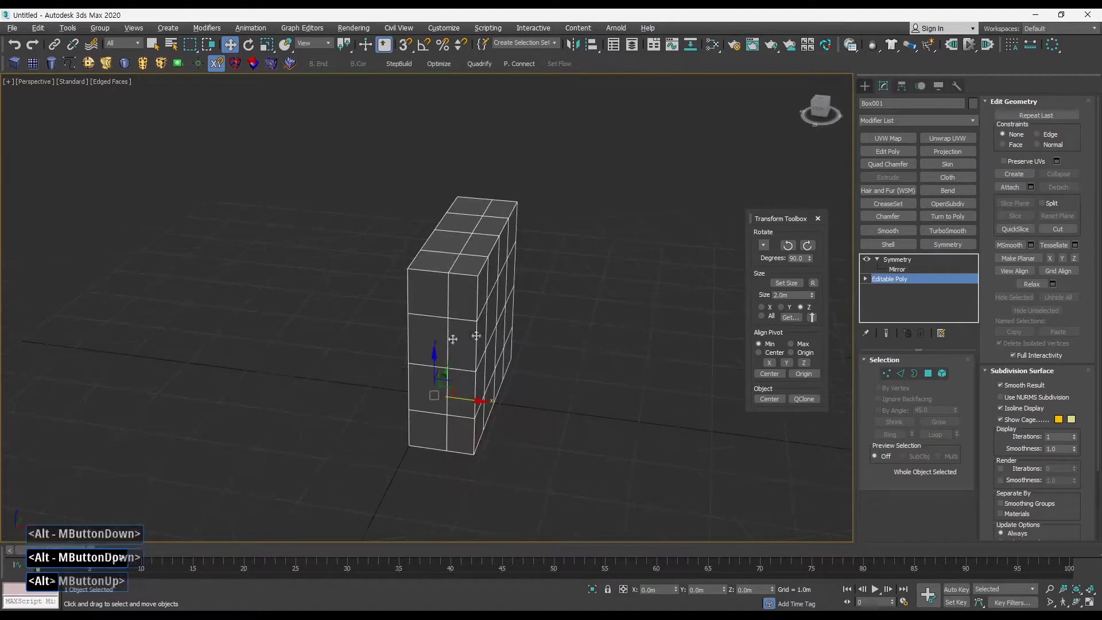
middle_click_drag(359, 369, 378, 377, "alt")
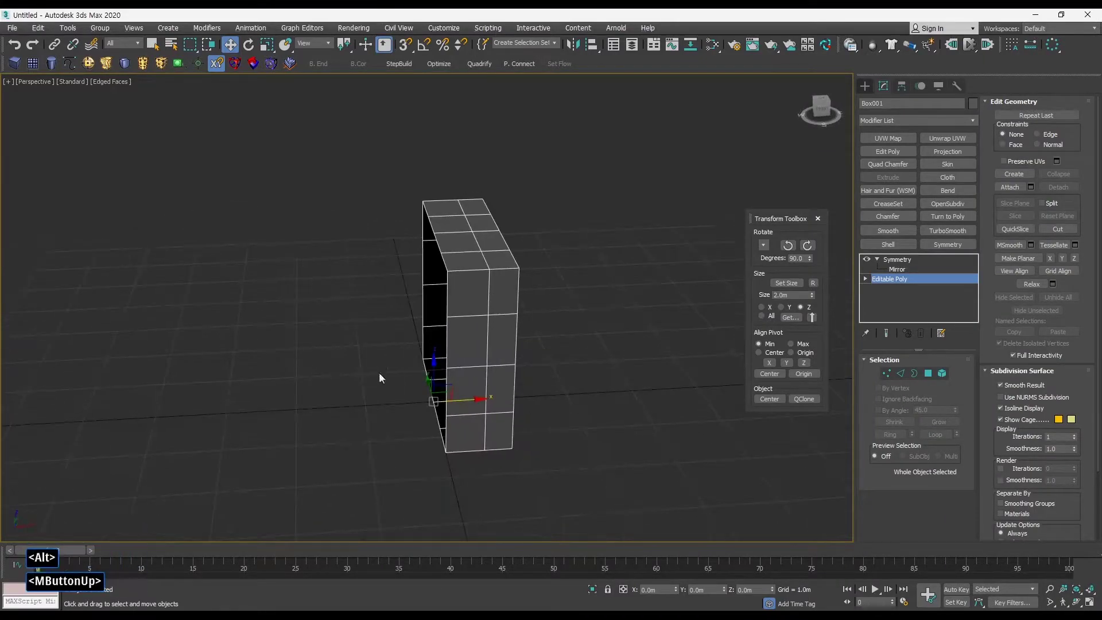
left_click(872, 261)
left_click(880, 278)
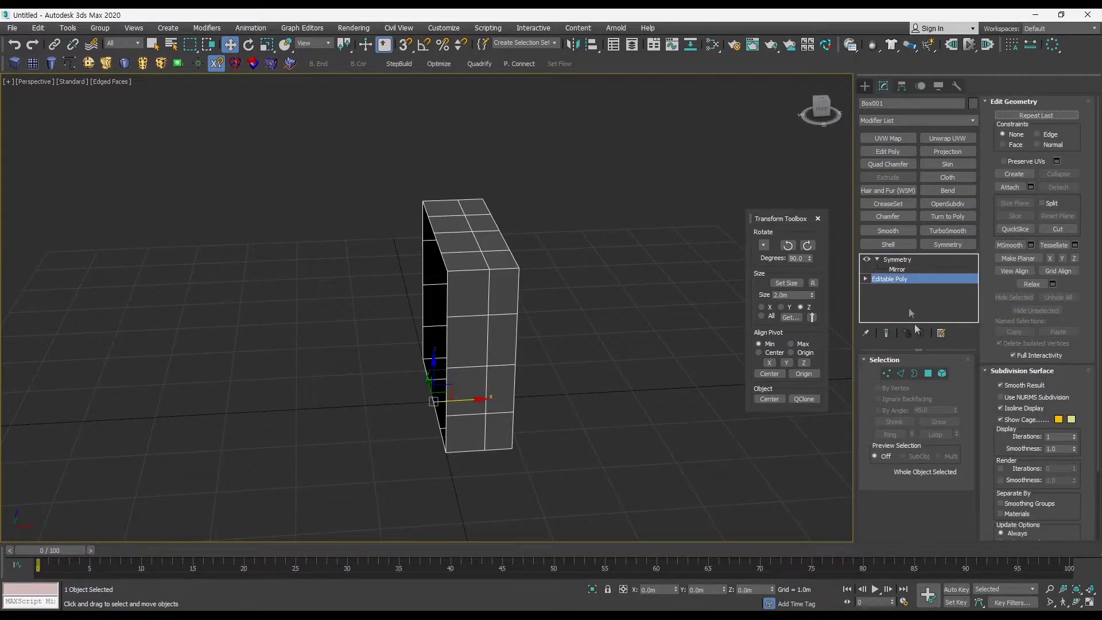
Try the Symmetry modifier with mirror axis Z and Flip turned off
left_click(897, 260)
left_click(930, 381)
middle_click_drag(586, 343, 589, 330, "alt")
middle_click_drag(448, 297, 454, 332, "alt")
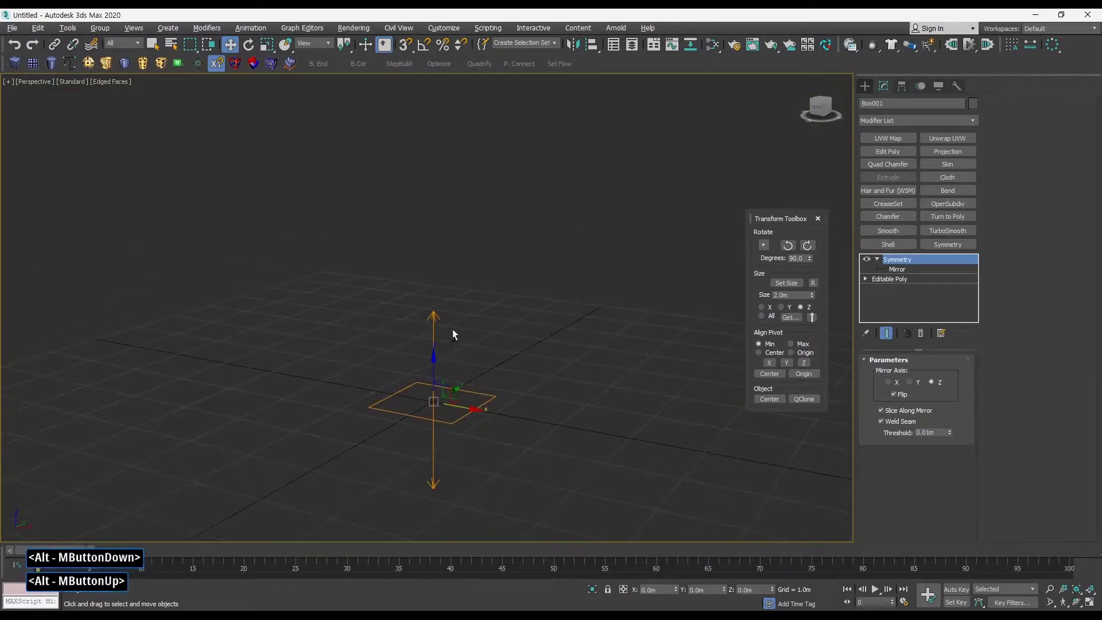
left_click(894, 390)
middle_click_drag(686, 371, 492, 275, "alt")
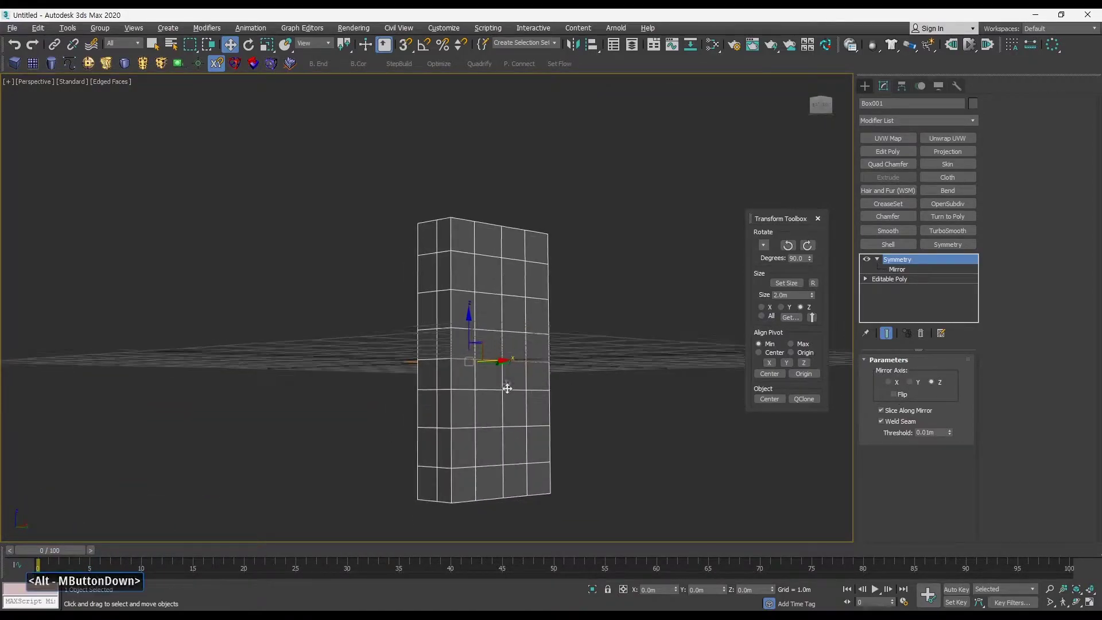
middle_click_drag(505, 383, 585, 333, "alt")
Turn Flip on for the Z-axis symmetry and compare it with the base Editable Poly
left_click(901, 396)
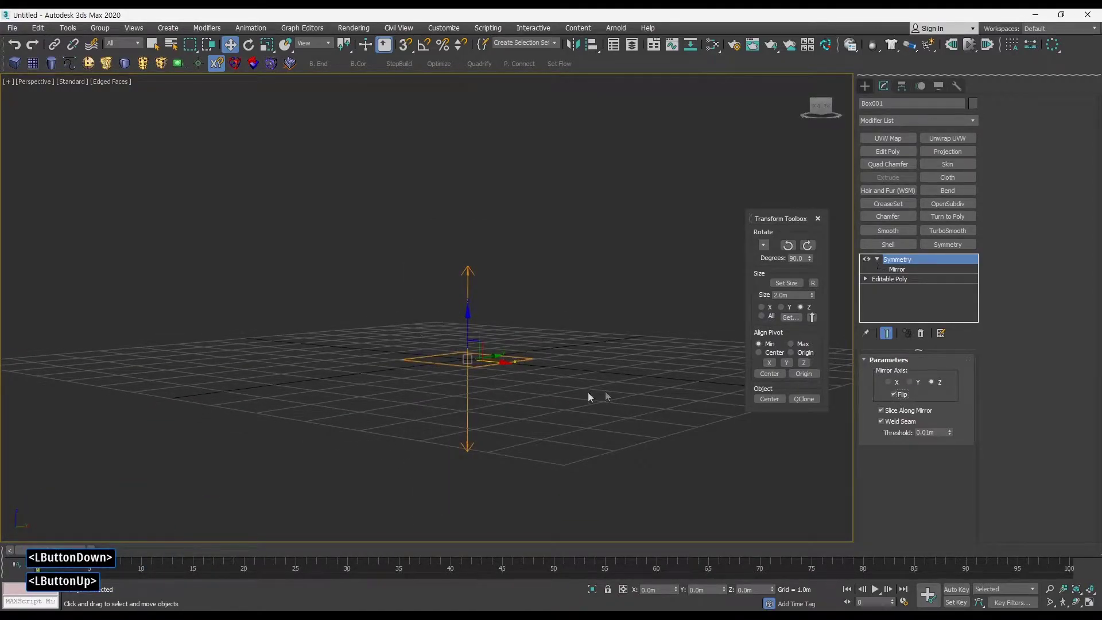
middle_click_drag(605, 390, 533, 368, "alt")
left_click(886, 280)
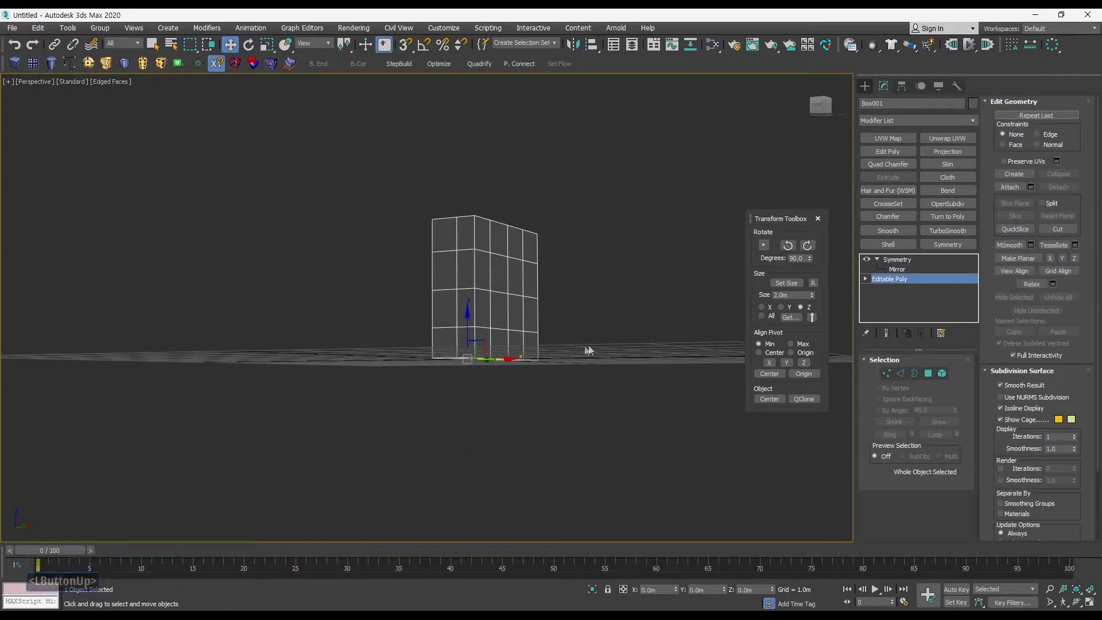
left_click(896, 260)
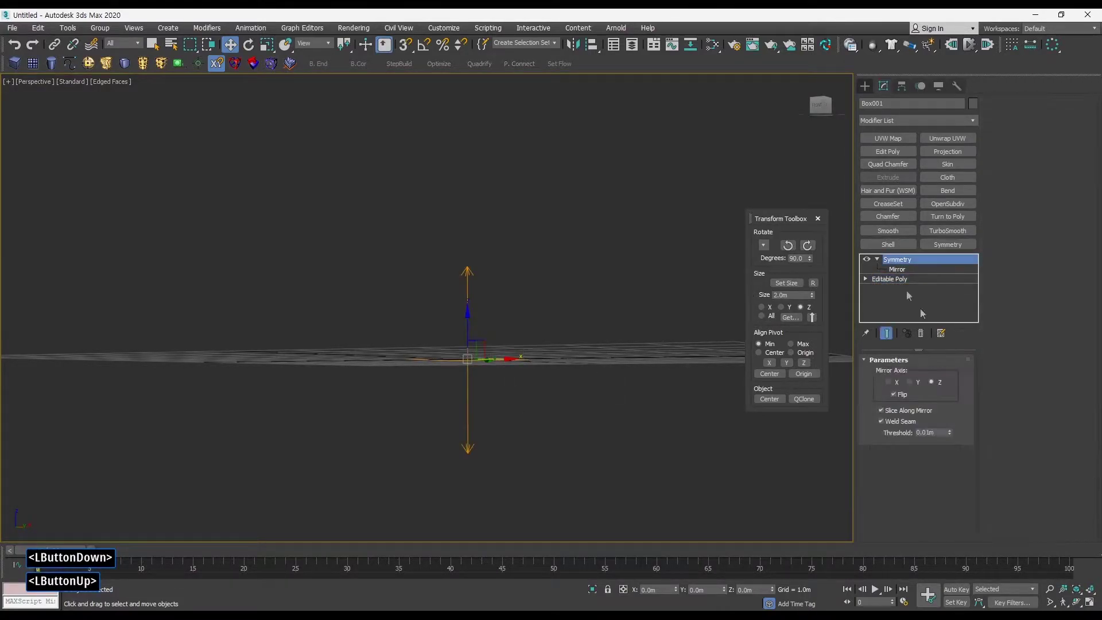
middle_click_drag(561, 352, 706, 321, "alt")
left_click(899, 278)
left_click(921, 260)
Turn off Flip and set the Symmetry modifier's mirror axis back to X
left_click(895, 394)
left_click(888, 381)
middle_click_drag(579, 354, 576, 398, "ctrl+alt")
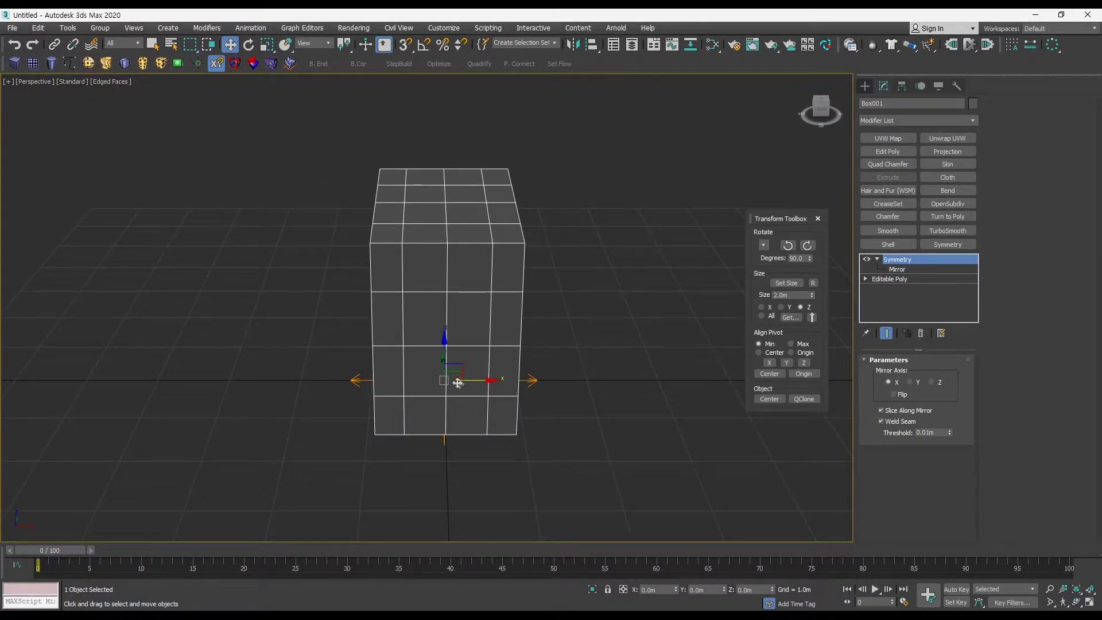
Examine the mirrored box from several angles to check both halves and the seam
middle_click_drag(375, 275, 614, 335, "alt")
middle_click_drag(386, 300, 382, 284, "alt")
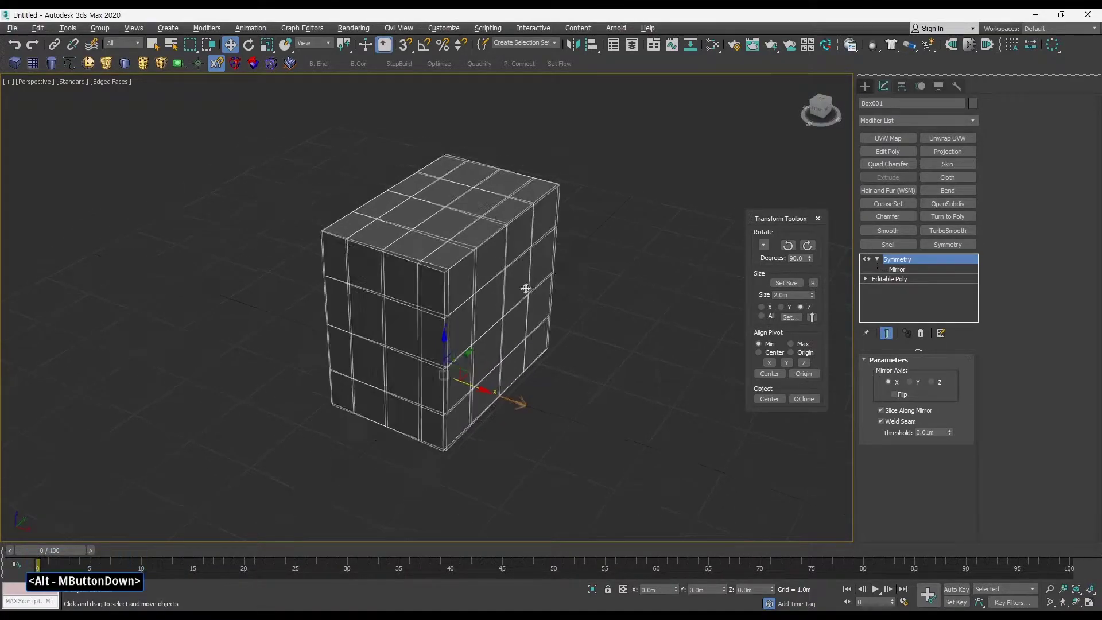
middle_click_drag(526, 285, 545, 295, "alt")
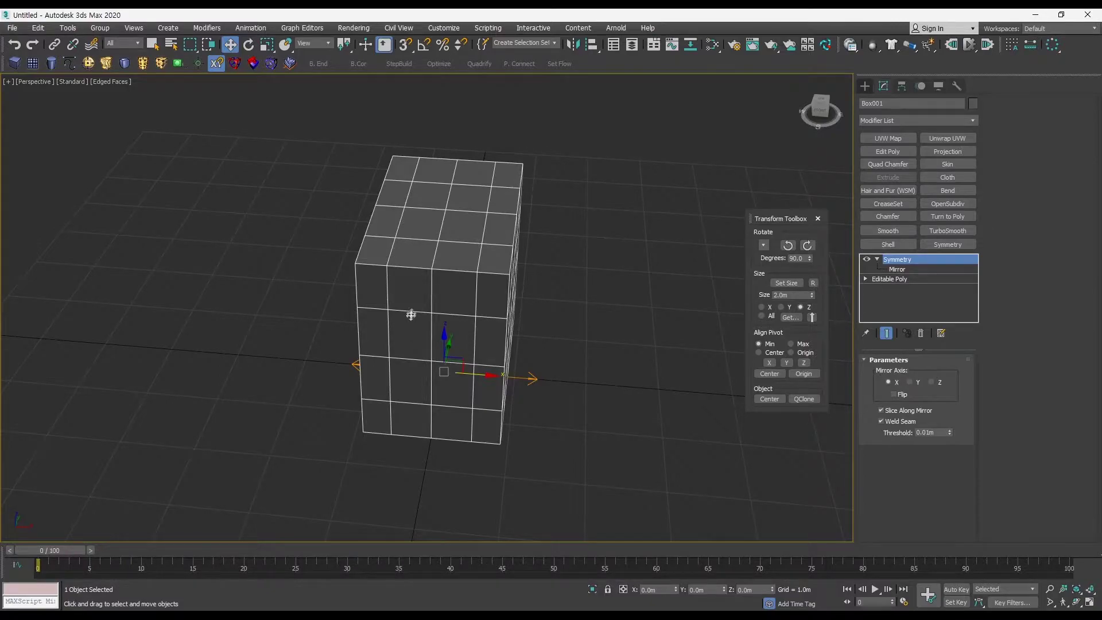
middle_click_drag(411, 317, 344, 246, "alt")
middle_click_drag(566, 250, 552, 241, "alt")
middle_click_drag(549, 319, 539, 306, "alt")
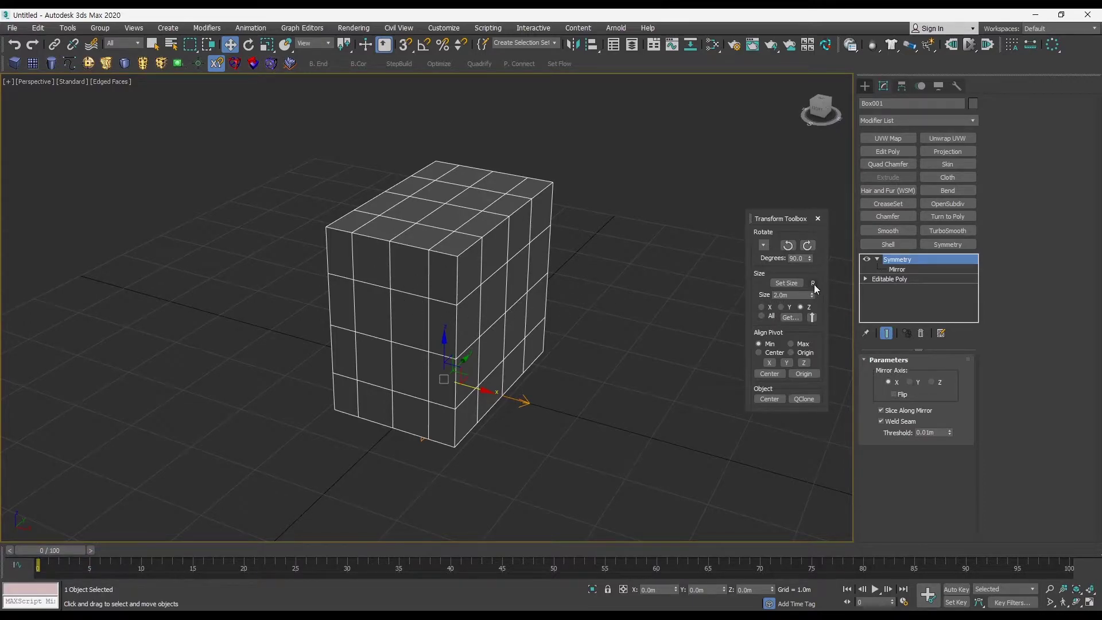
middle_click_drag(575, 286, 466, 297, "ctrl+alt")
middle_click_drag(466, 297, 500, 297, "alt")
middle_click_drag(500, 298, 474, 285)
Enter the vertex level of the base Editable Poly and show the half box in a maximized Front view
left_click(530, 314)
left_click(453, 307)
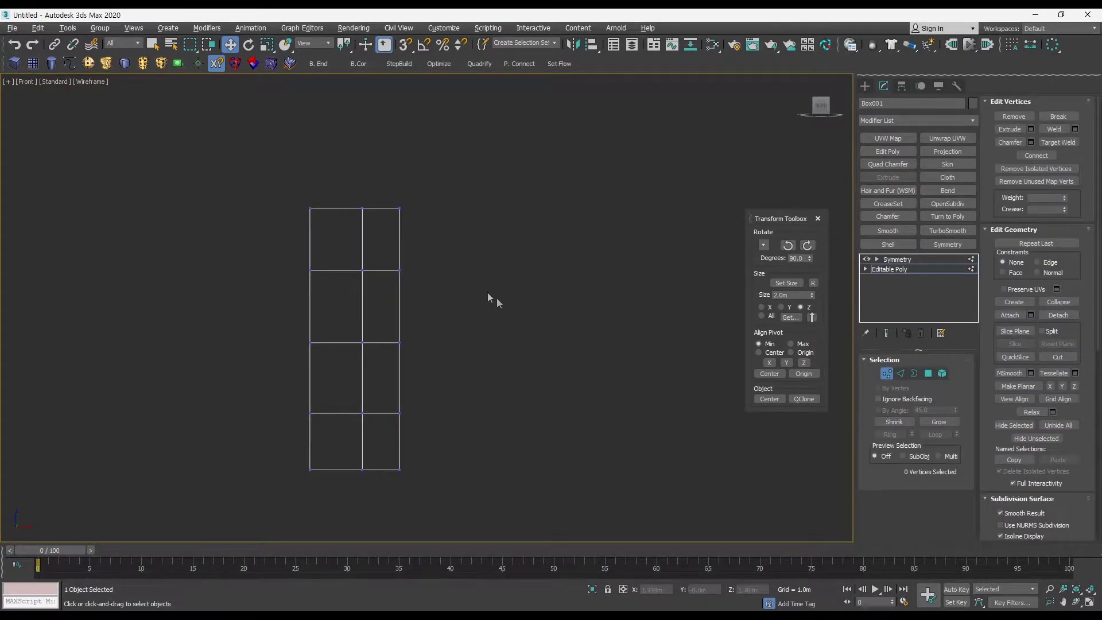
key("alt+w")
middle_click(631, 378)
key("alt+w")
middle_click_drag(591, 389, 566, 382)
key("alt+w")
middle_click(531, 232)
key("alt+w")
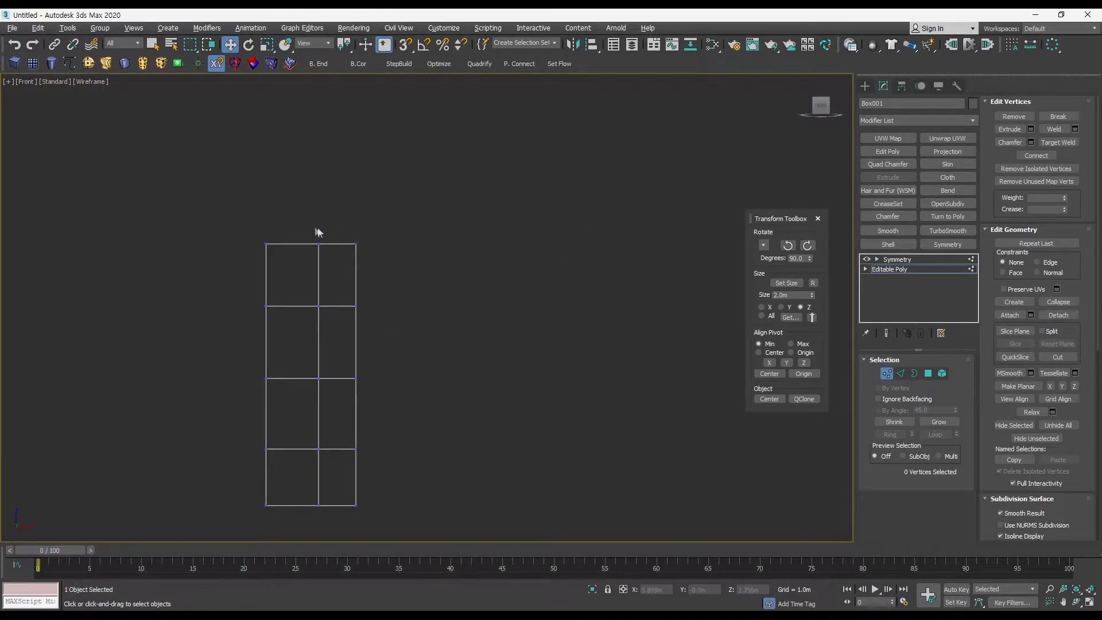
Slope the top of the half box in the Front view by lowering the upper vertices of the middle and outer columns
left_click_drag(386, 300, 393, 322)
middle_click_drag(444, 263, 539, 219)
key("w")
left_click_drag(435, 196, 435, 216)
left_click(463, 220)
left_click_drag(470, 285, 470, 285)
left_click_drag(449, 214, 449, 244)
left_click_drag(491, 345, 448, 315)
left_click_drag(400, 344, 484, 312)
left_click(448, 246)
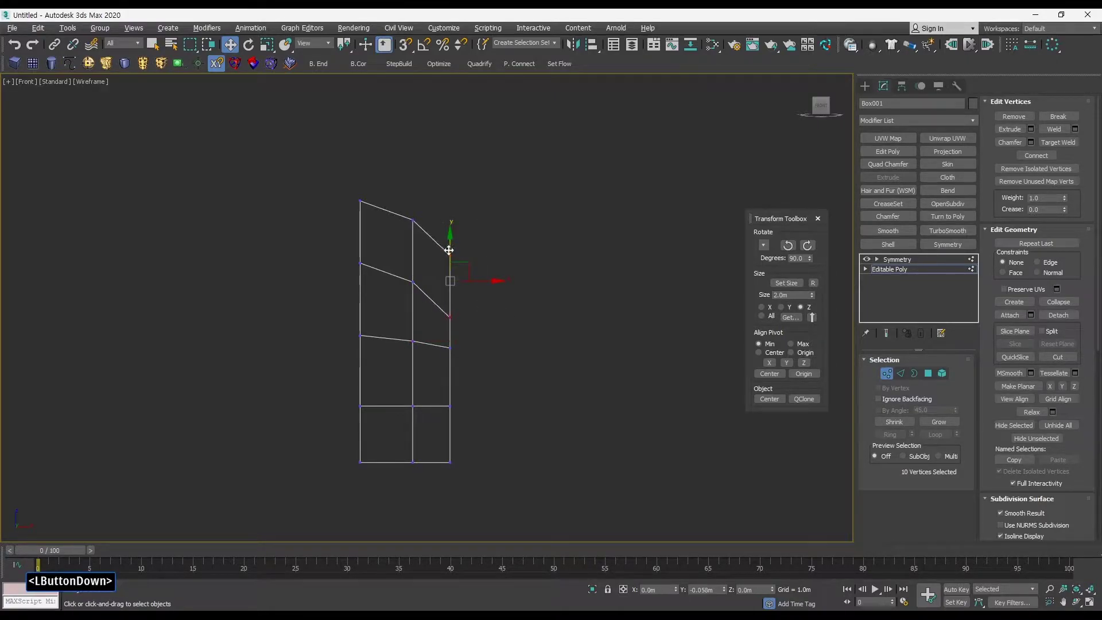
Check the sloped top of the mirrored shape in the Perspective view
key("alt+w")
middle_click(648, 398)
key("alt+w")
middle_click_drag(543, 372, 492, 369, "alt")
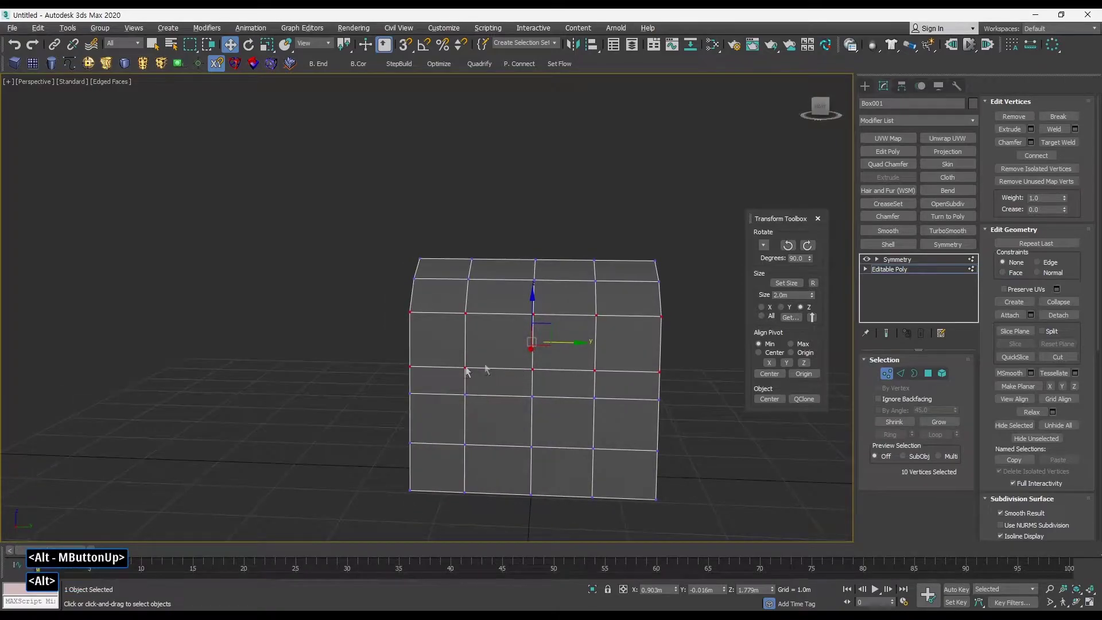
key("alt+w")
middle_click_drag(629, 409, 600, 400)
key("alt+w")
middle_click_drag(363, 275, 348, 301, "alt")
Select the whole vertical column of outer corner vertices at the front end and pull it back along the box's length
left_click_drag(344, 339, 340, 459)
left_click_drag(314, 241, 353, 293)
left_click_drag(365, 371, 349, 346, "ctrl")
left_click_drag(369, 399, 350, 371, "ctrl")
left_click_drag(375, 446, 349, 429, "ctrl")
left_click_drag(366, 501, 350, 485, "ctrl")
middle_click_drag(361, 373, 369, 332, "alt")
left_click_drag(382, 348, 410, 341)
middle_click_drag(410, 341, 415, 255, "alt")
Lower the top edge vertices of the front end face, and lower the vertex row directly beneath them
left_click(356, 226)
left_click_drag(381, 229, 335, 302)
left_click(337, 301, "alt")
left_click_drag(370, 237, 371, 250)
left_click_drag(351, 295, 335, 328)
left_click_drag(342, 270, 342, 290)
Lower the two inner vertices of the third row from the top on the front end face
middle_click_drag(471, 276, 511, 269, "alt")
left_click_drag(307, 355, 371, 380)
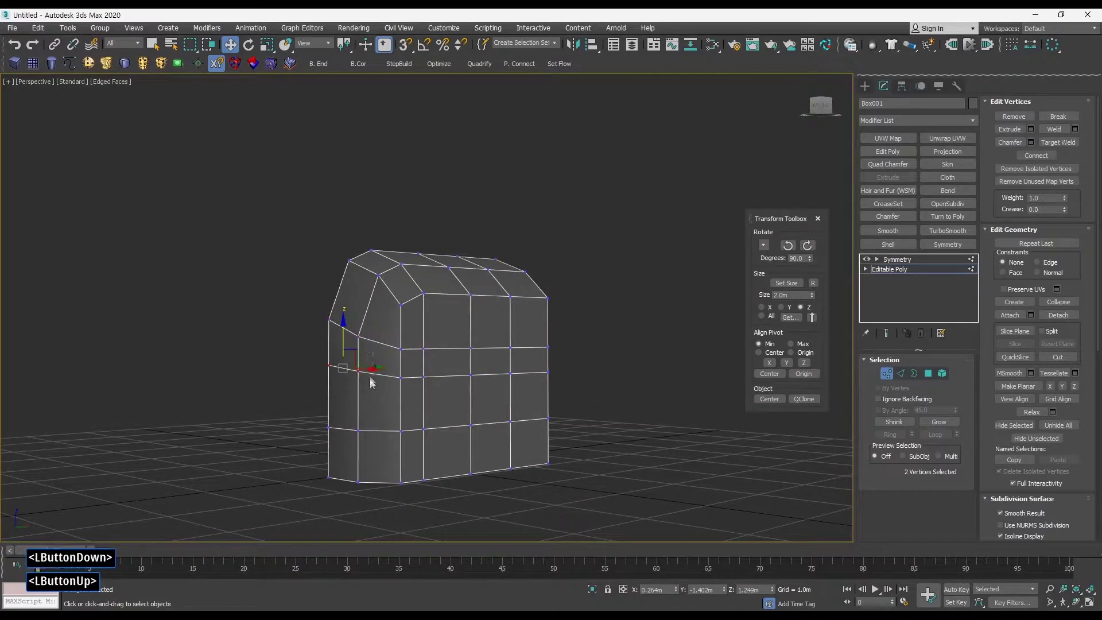
left_click_drag(345, 336, 344, 346)
key("q")
middle_click_drag(418, 335, 434, 328)
middle_click_drag(434, 328, 427, 321)
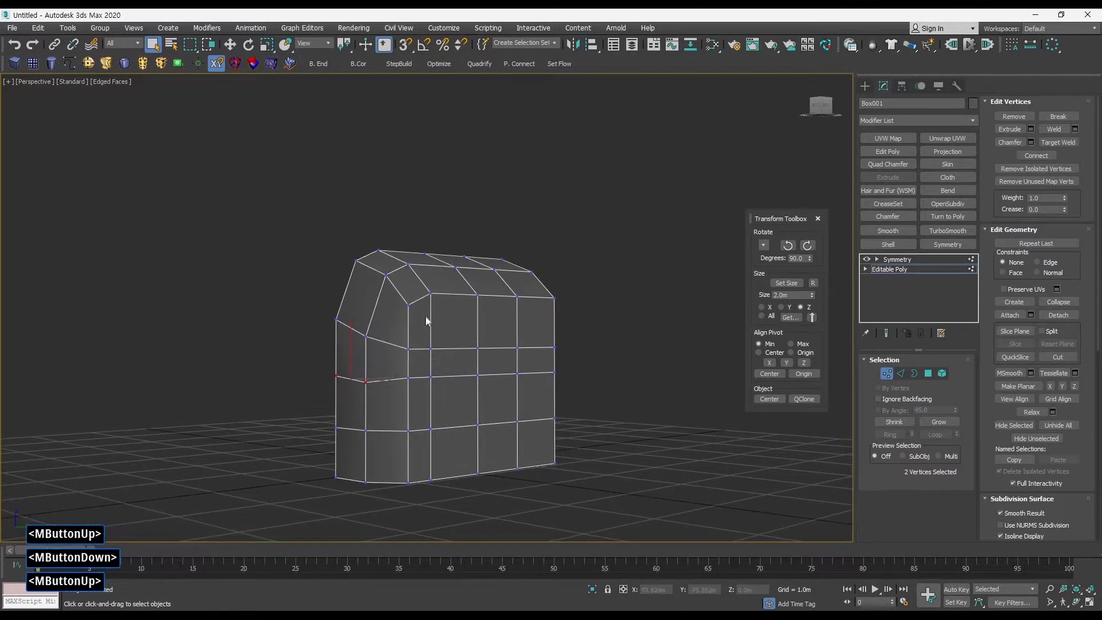
Remove the middle horizontal edge loop around the lower body, and raise the lowest horizontal loop
key("2")
double_click(450, 377)
middle_click_drag(475, 371, 451, 373, "alt")
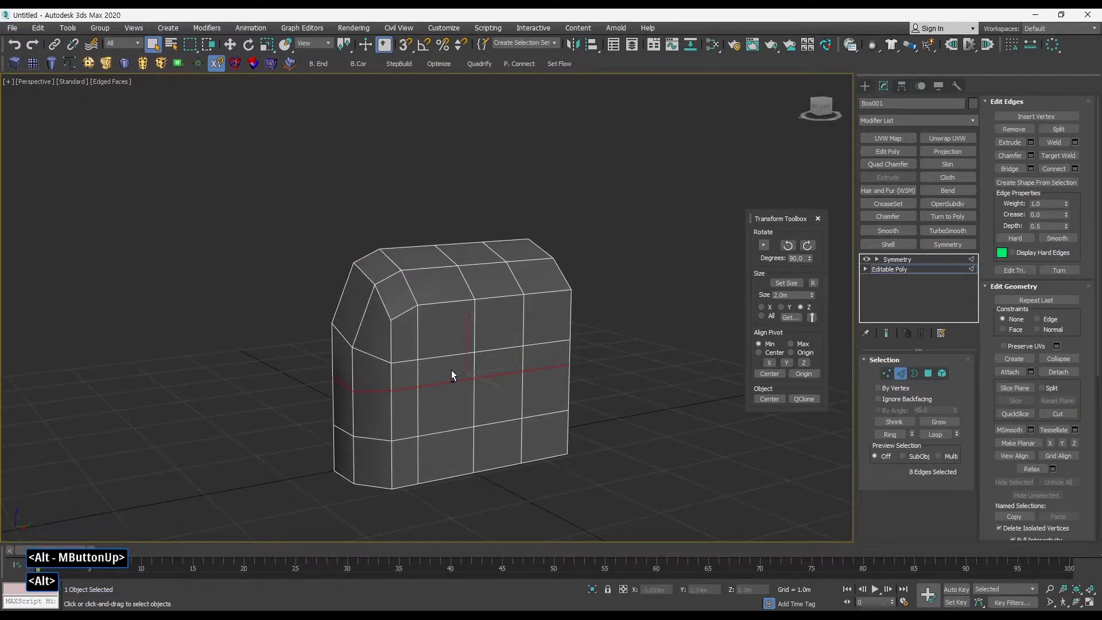
double_click(443, 430)
middle_click_drag(452, 297, 467, 293)
key("w")
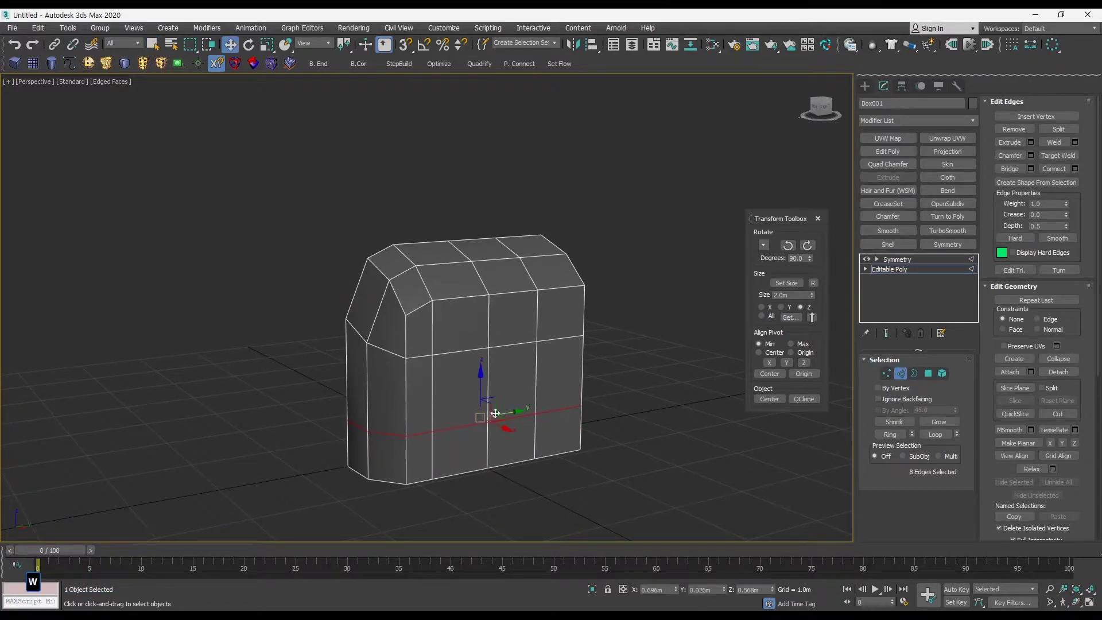
left_click(480, 371)
middle_click_drag(482, 374, 533, 343)
Select the ten upper vertices on the front end and the edge loop just behind it, and lower them together
key("alt+r")
left_click_drag(472, 406, 471, 387, "alt")
middle_click_drag(470, 388, 508, 362, "alt")
key("q")
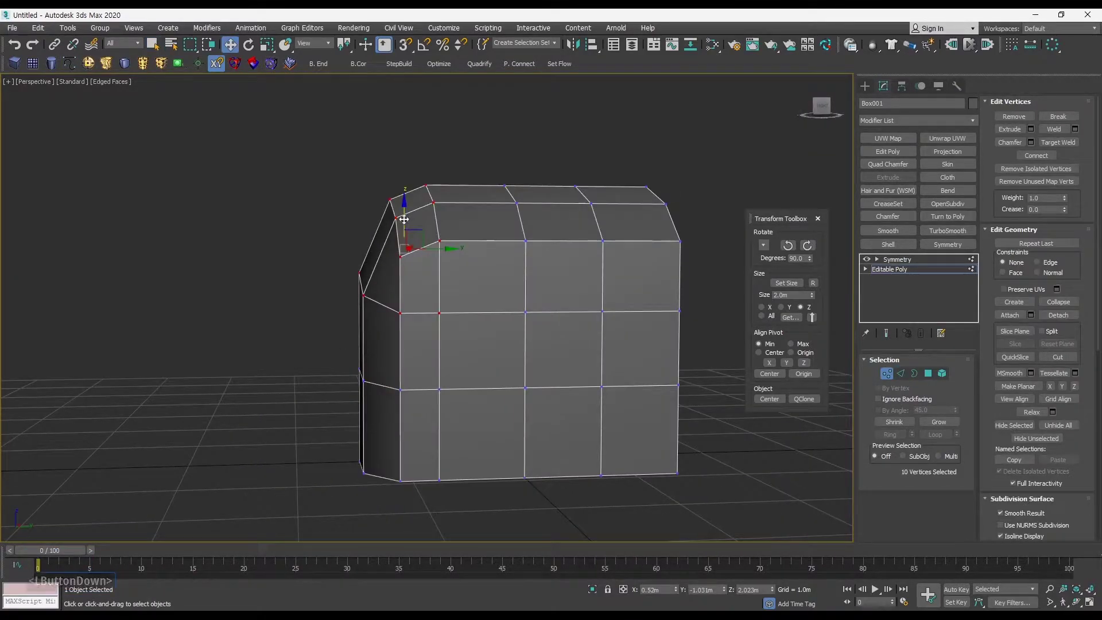
left_click_drag(402, 217, 402, 241)
key("q")
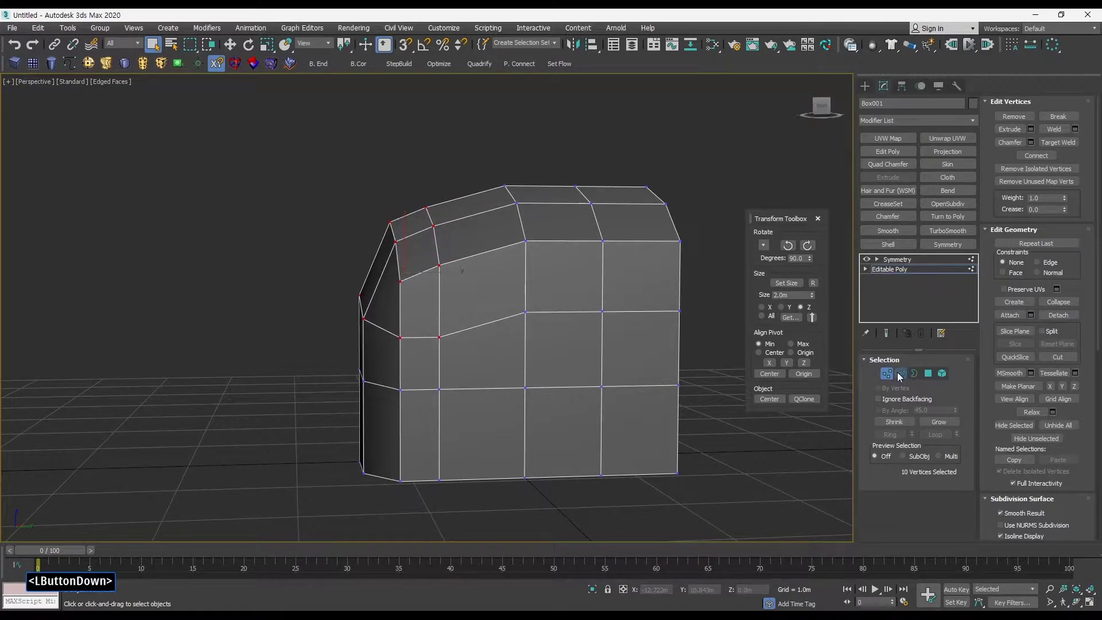
Select the vertical edge loop just behind the front end and move it back along the box's length
left_click(900, 373)
double_click(439, 294)
middle_click_drag(439, 294, 444, 313, "alt")
key("w")
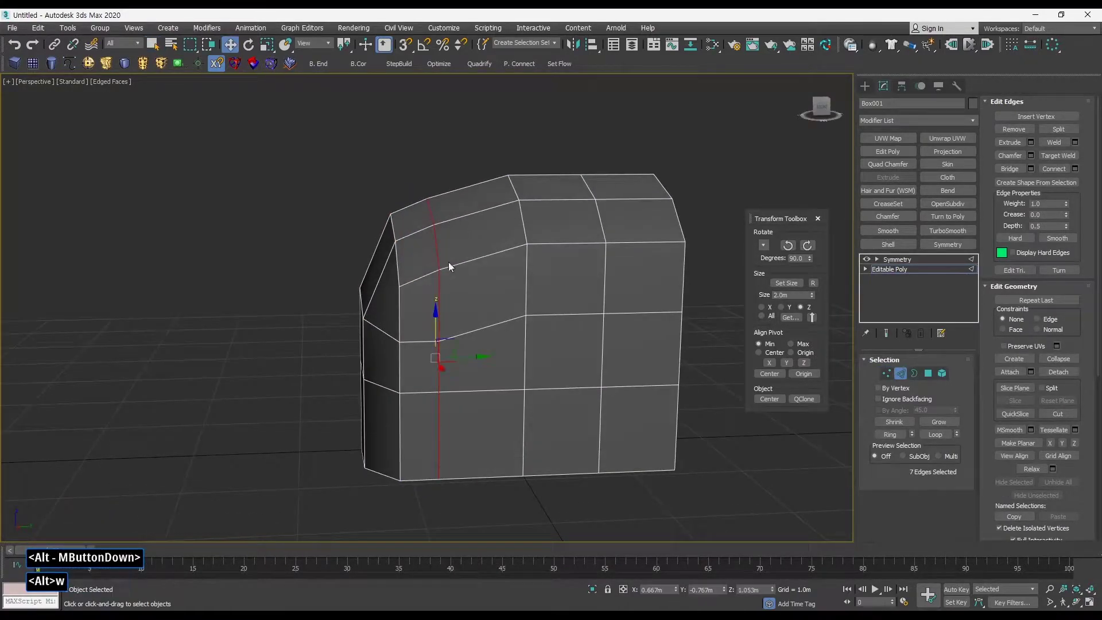
left_click_drag(465, 356, 488, 352)
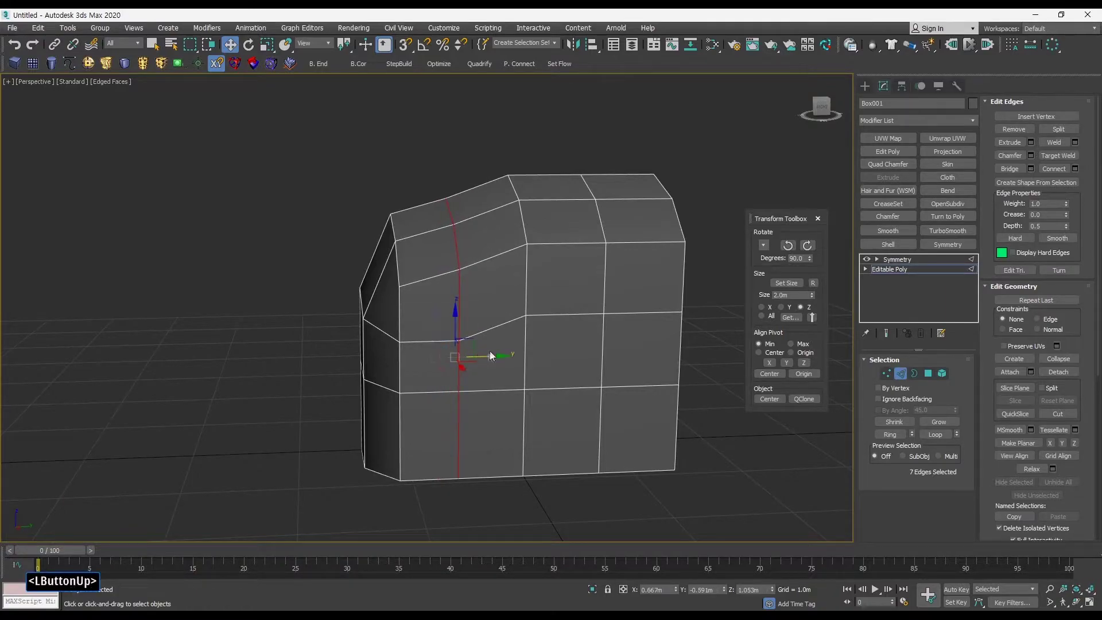
Raise the top vertices of the shifted vertical loop, and adjust the height of the side vertex beneath them
key("1")
left_click_drag(431, 179, 477, 279)
left_click_drag(464, 221, 459, 199)
middle_click_drag(460, 200, 459, 202, "alt")
left_click_drag(468, 360, 468, 361)
key("w")
left_click_drag(455, 291, 455, 289)
key("q")
In the Front view, move the inner and outer column vertices of the two lowest rows outward to widen the base
middle_click_drag(538, 238, 602, 236, "alt")
middle_click_drag(602, 236, 572, 264, "ctrl+alt")
mouse_move(573, 264)
middle_mouse_down("alt")
mouse_move(549, 267)
mouse_move(579, 261)
mouse_move(566, 261)
middle_mouse_up("alt")
key("alt+w")
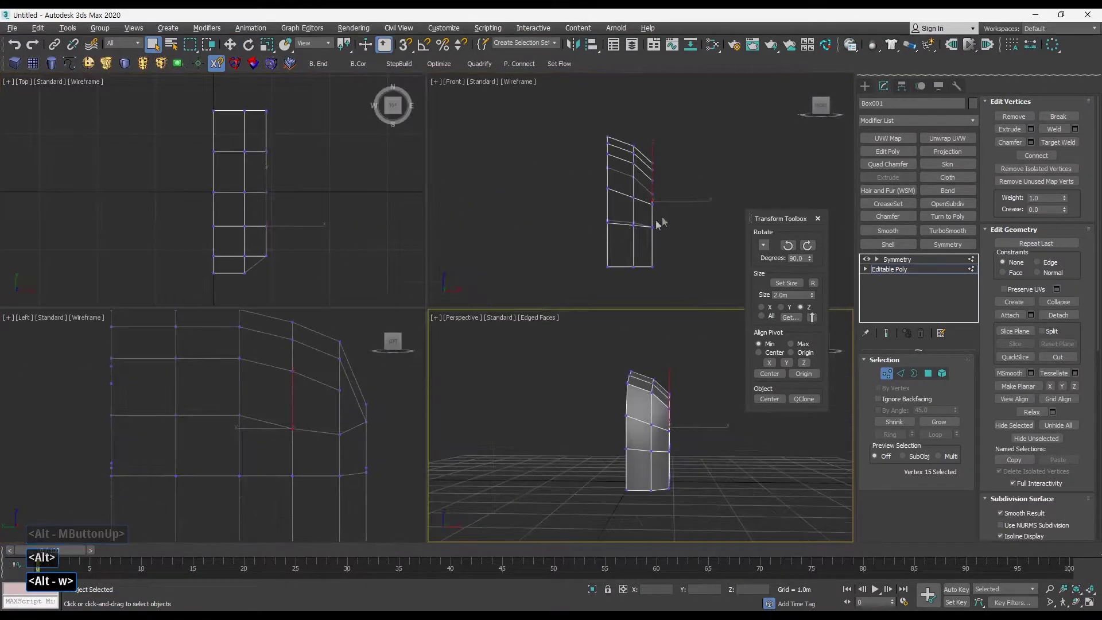
middle_click_drag(650, 223, 653, 210)
key("alt+w")
middle_click_drag(631, 259, 624, 213)
left_click_drag(374, 310, 488, 426)
key("w")
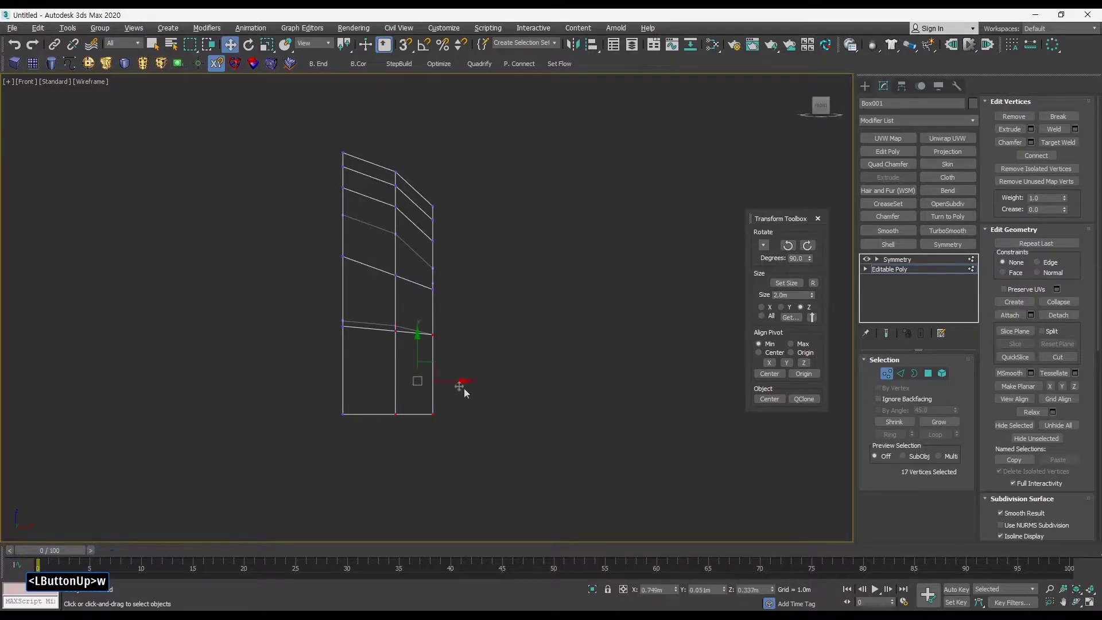
left_click_drag(451, 381, 480, 378)
Shift the inner and outer vertices of the row above the widened base outward, and nudge the next outer vertex up outward
left_click(445, 282)
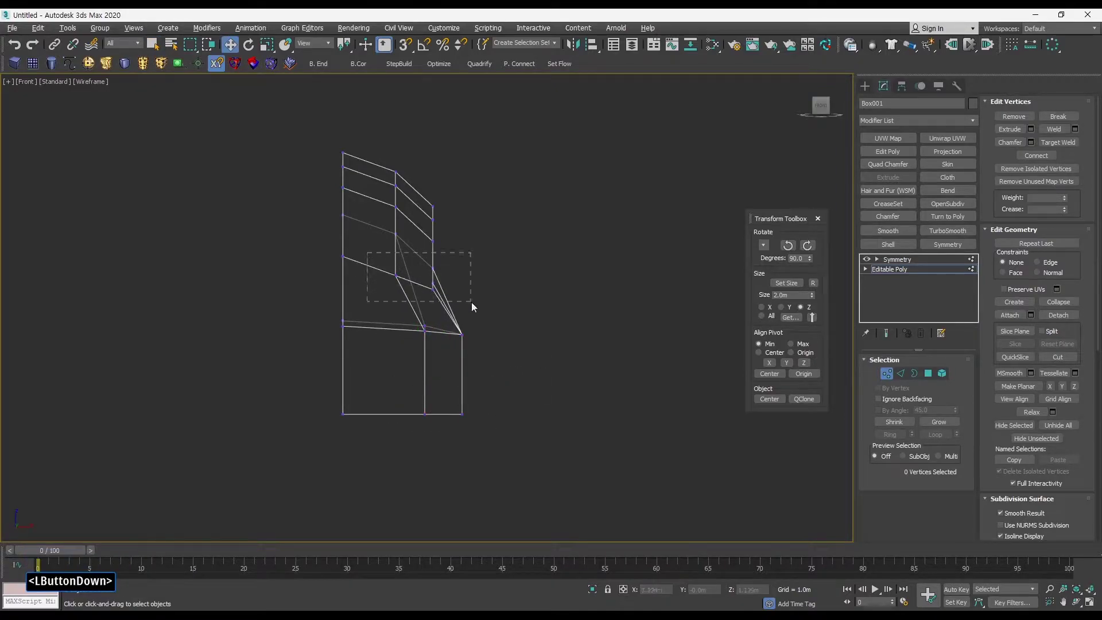
left_click_drag(455, 277, 472, 273)
middle_click_drag(514, 265, 558, 290)
middle_click_drag(558, 290, 533, 262, "ctrl+alt")
left_click(435, 259)
left_click(447, 261)
left_click_drag(481, 261, 488, 261)
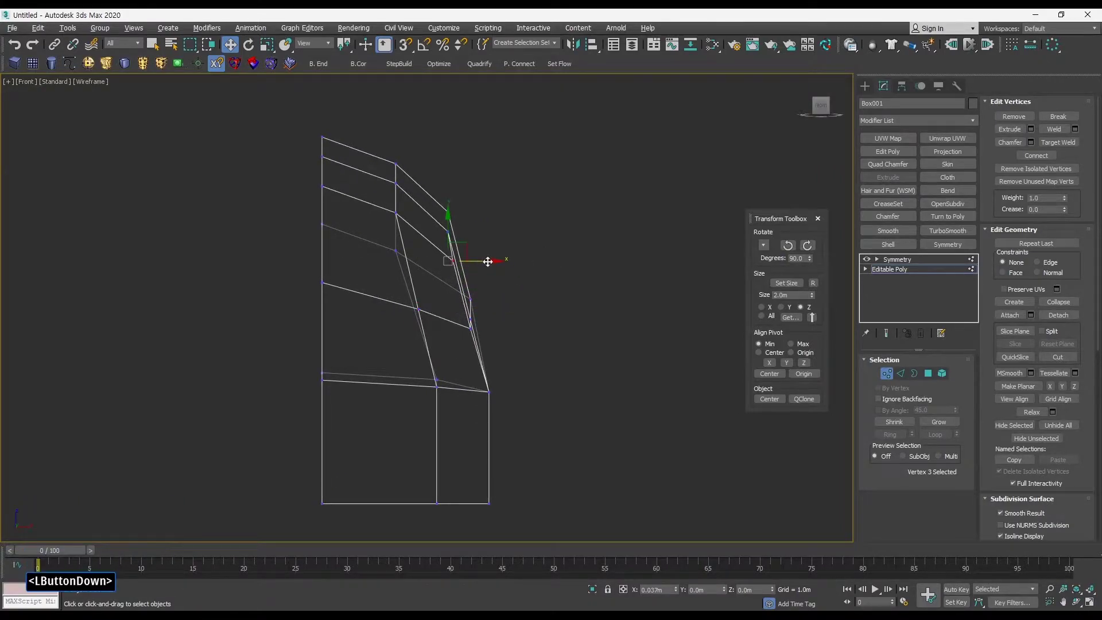
Shift individual upper side vertices sideways in the Front view to even out the curve of the outer profile
left_click(510, 248)
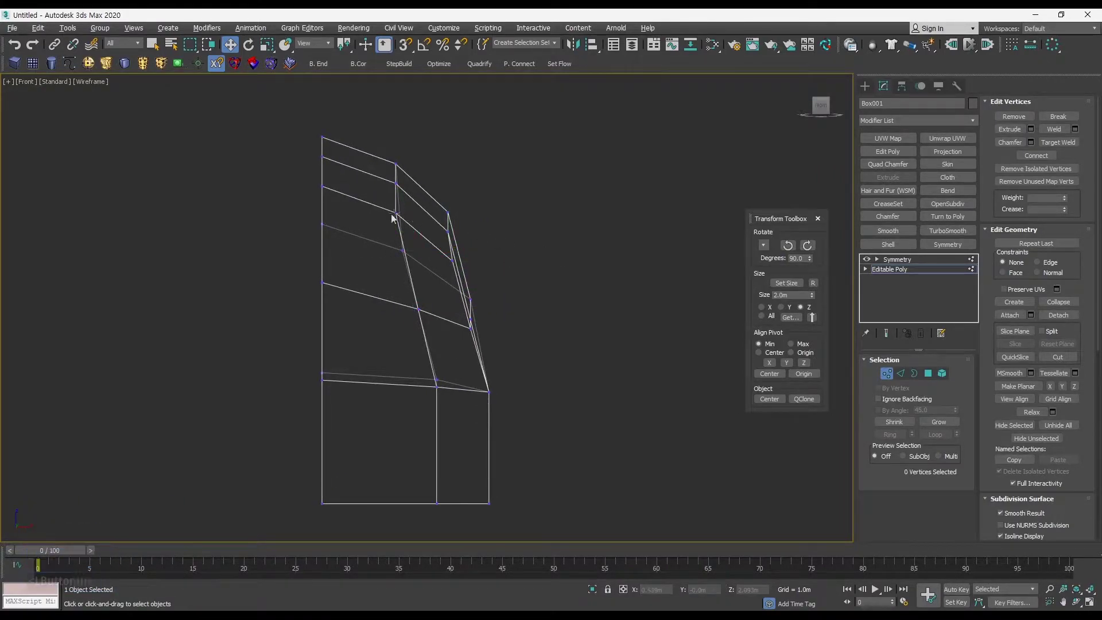
left_click(396, 213)
left_click_drag(415, 177, 474, 211)
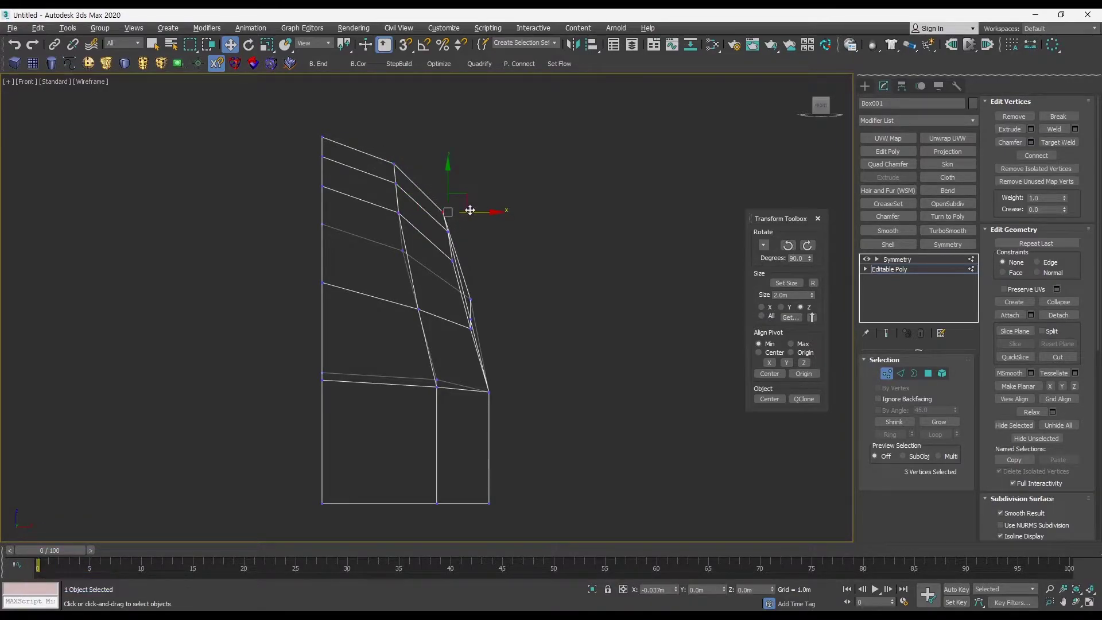
left_click(452, 259)
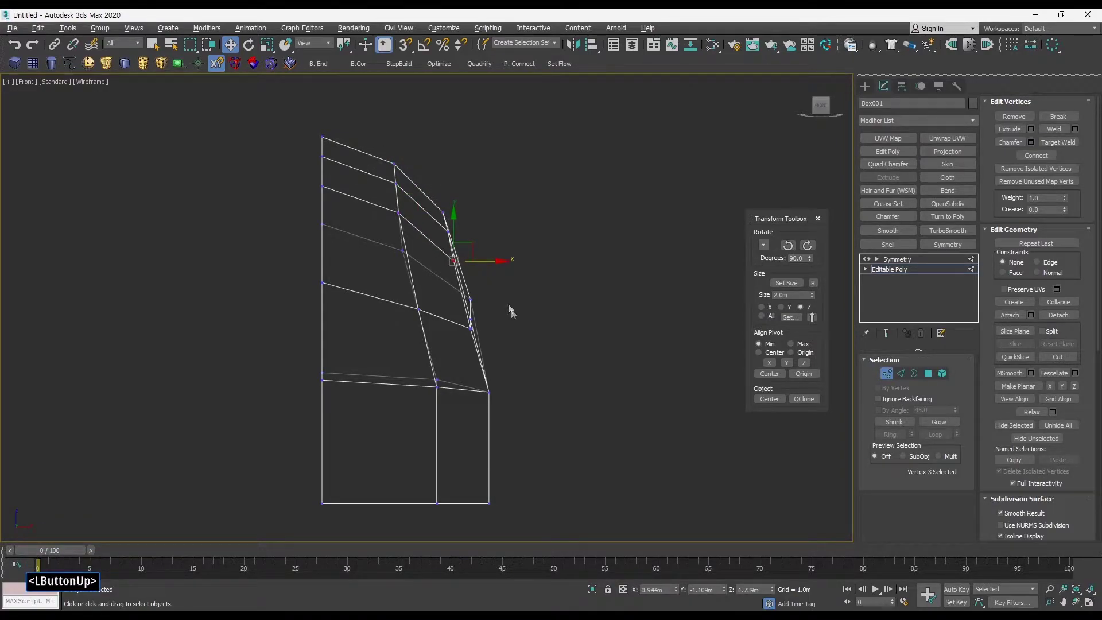
left_click_drag(494, 320, 501, 320)
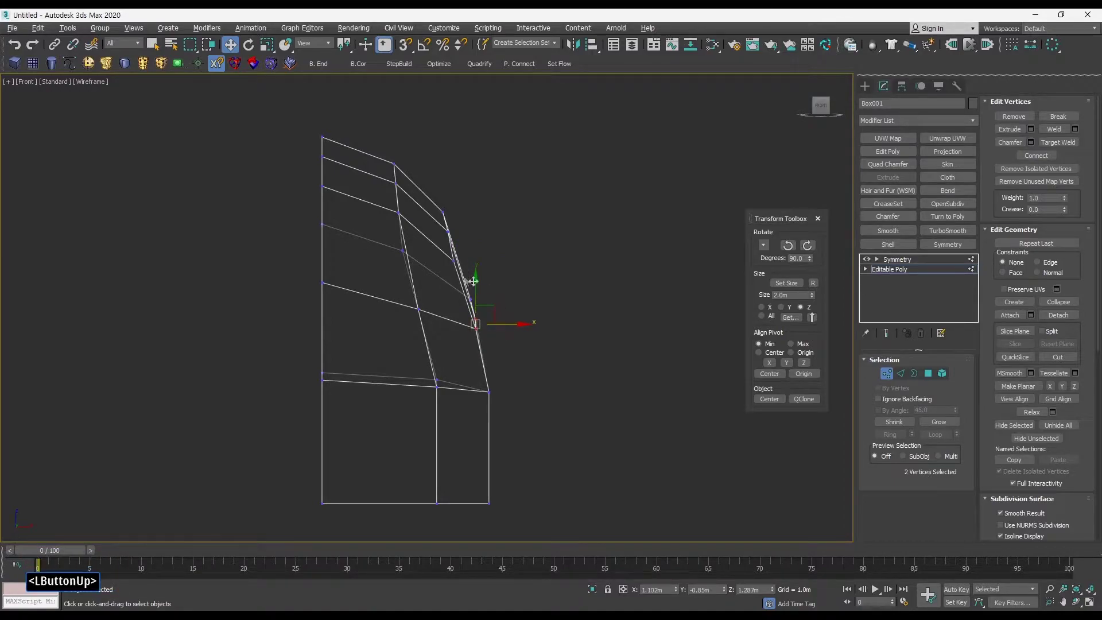
left_click_drag(484, 260, 485, 260)
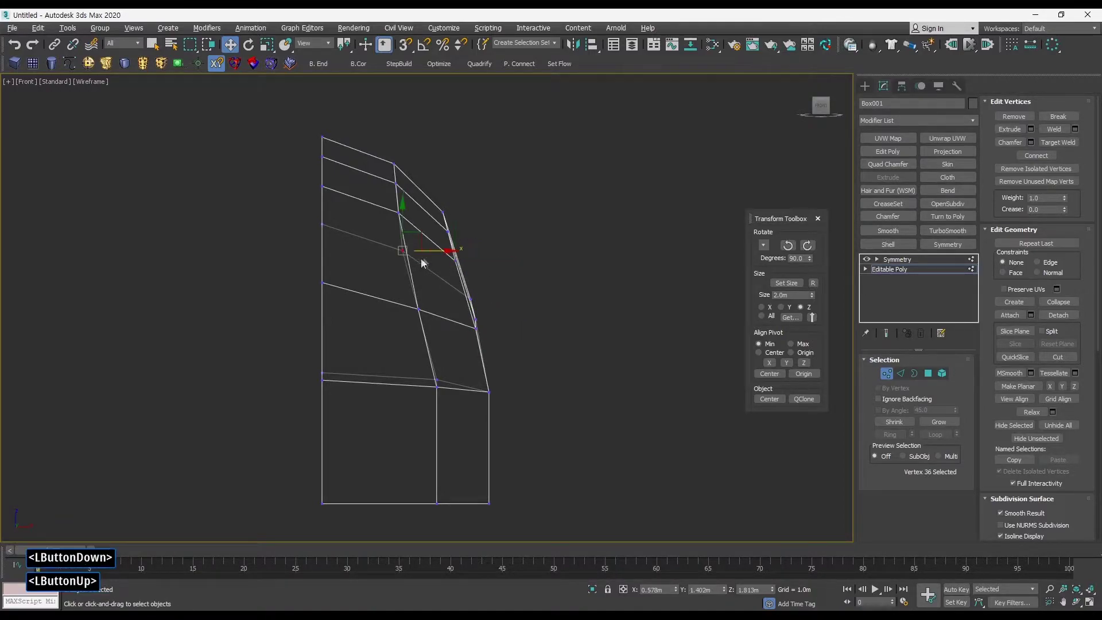
Adjust the inner column's vertices sideways in the Front view, pulling its lower row and base vertices inward
left_click(395, 182)
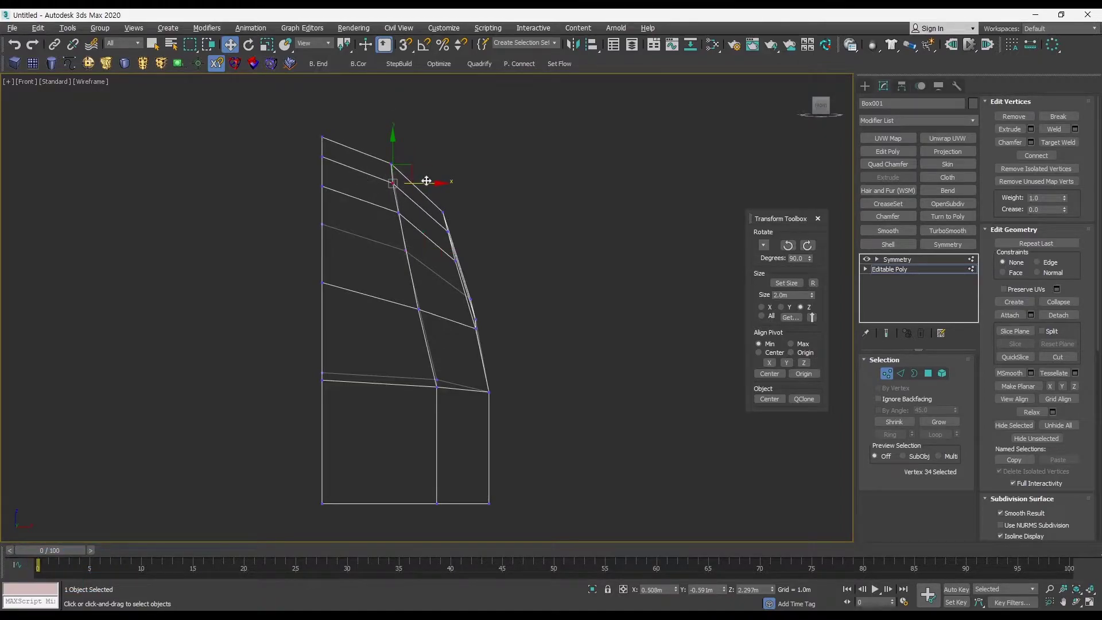
left_click(395, 212)
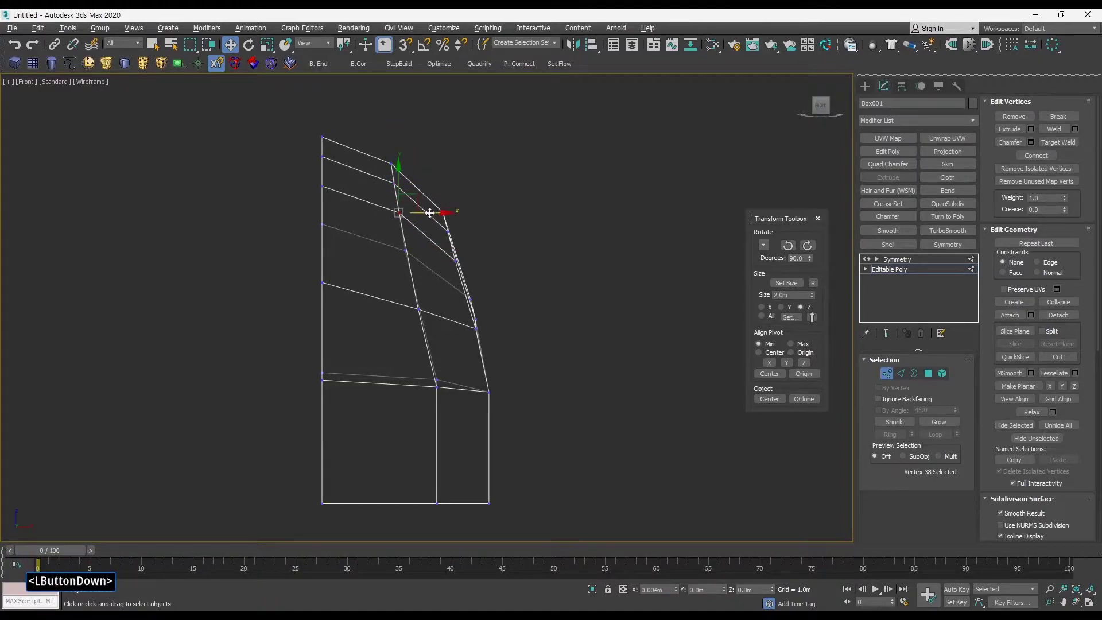
left_click_drag(473, 382, 460, 381)
left_click(557, 404)
left_click_drag(440, 504, 457, 504)
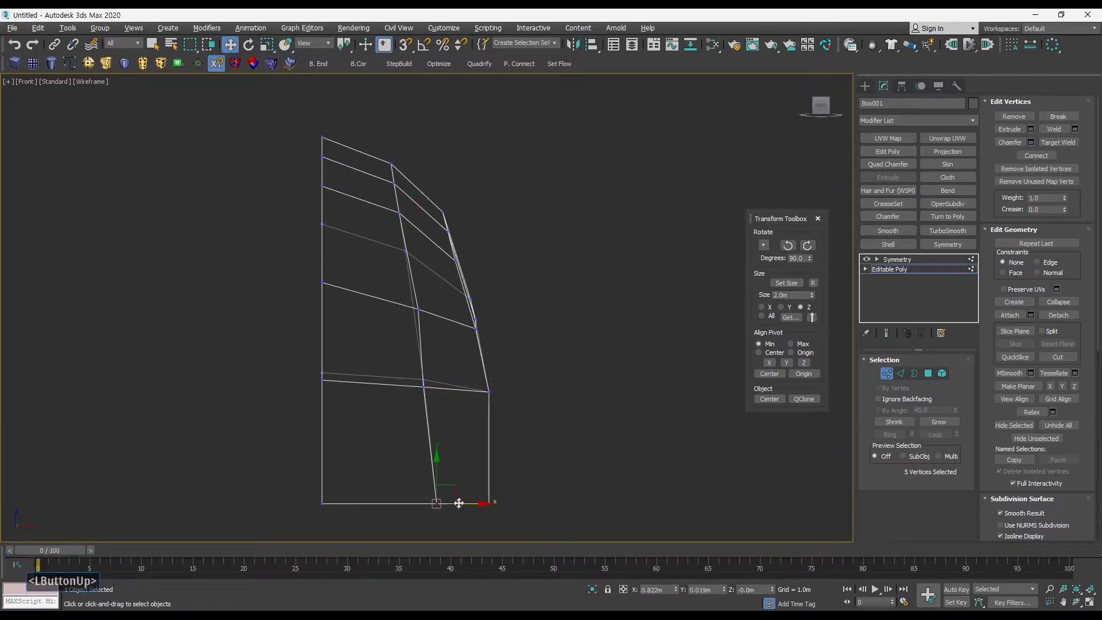
left_click_drag(408, 299, 447, 318)
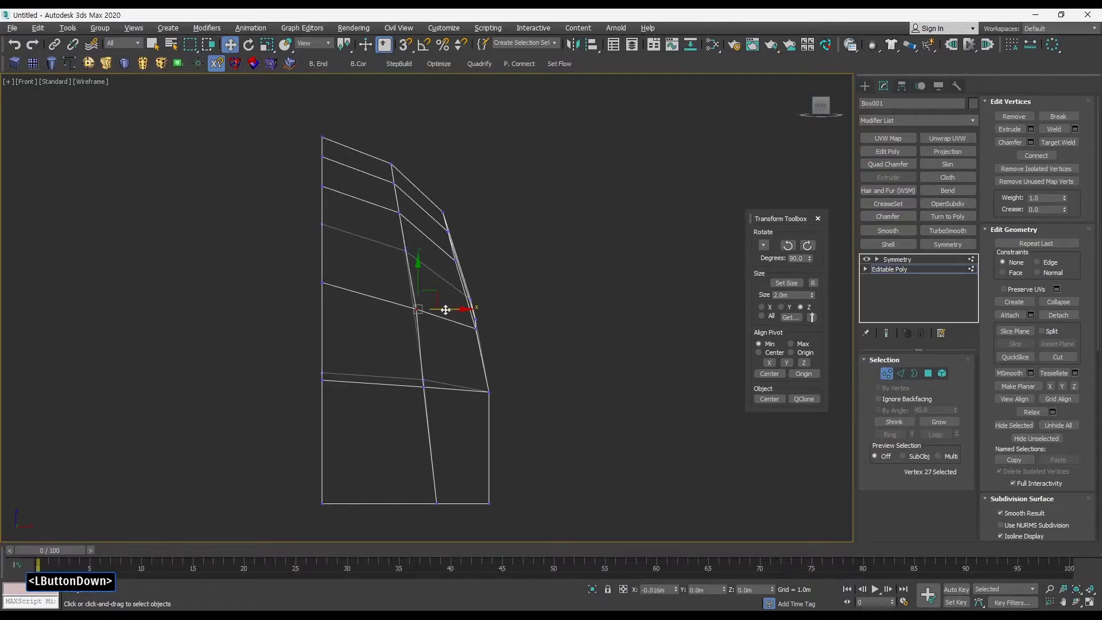
left_click_drag(463, 504, 460, 505)
Check the mirrored shape in the Perspective view, comparing the full model with the editable half
key("q")
key("alt+w")
middle_click(647, 406)
key("alt+w")
middle_click_drag(588, 335, 570, 435, "alt")
left_click(886, 373)
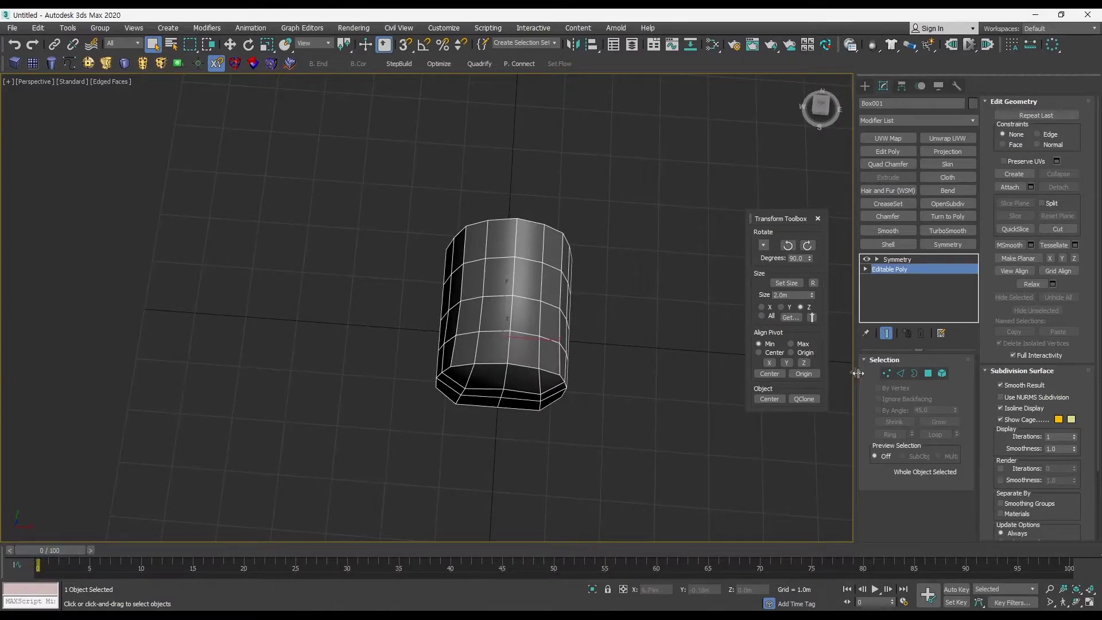
left_click(899, 373)
middle_click_drag(632, 322, 625, 306, "alt")
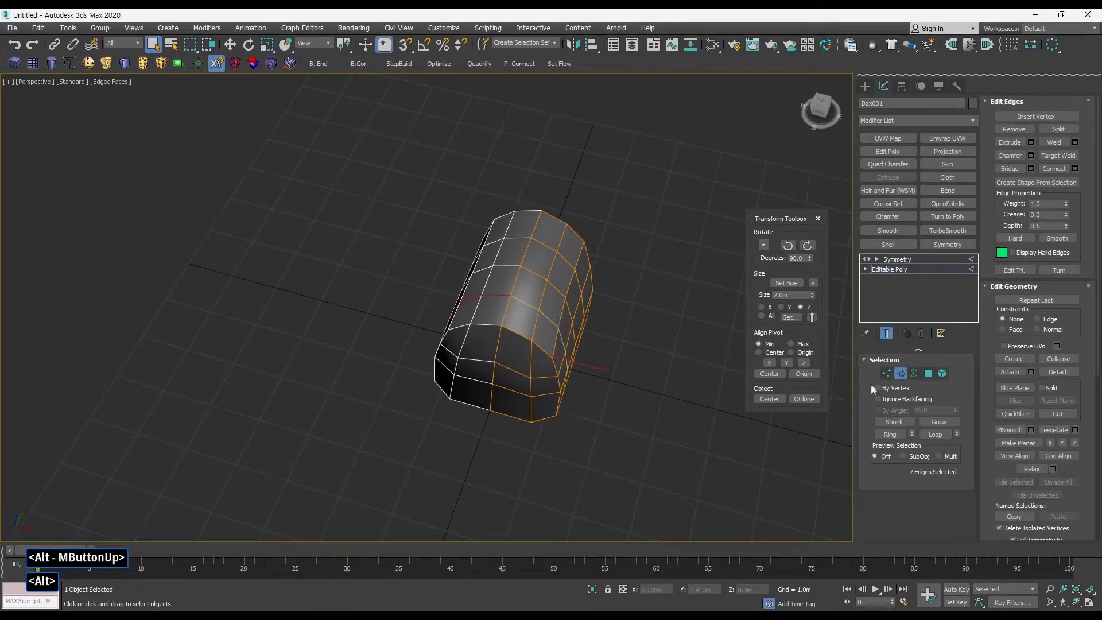
left_click(884, 373)
middle_click_drag(551, 367, 538, 396, "alt")
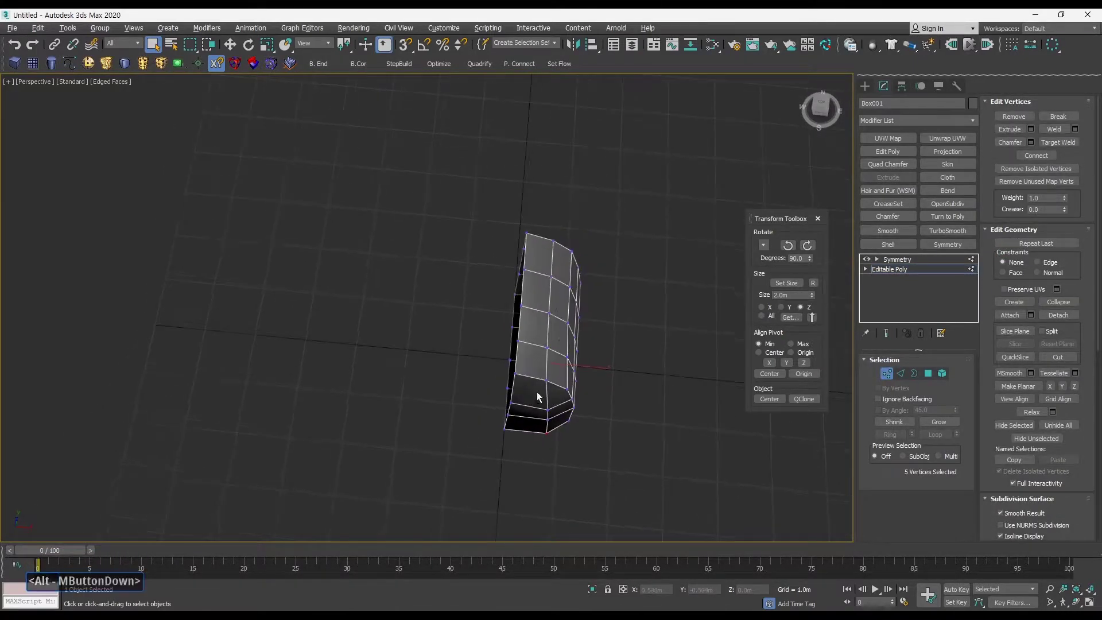
Select the three lower centre-line vertices of the front end and pull them forward along the model's length
middle_click_drag(516, 456, 613, 377, "alt")
left_click(561, 438)
key("w")
left_click_drag(491, 430, 516, 422)
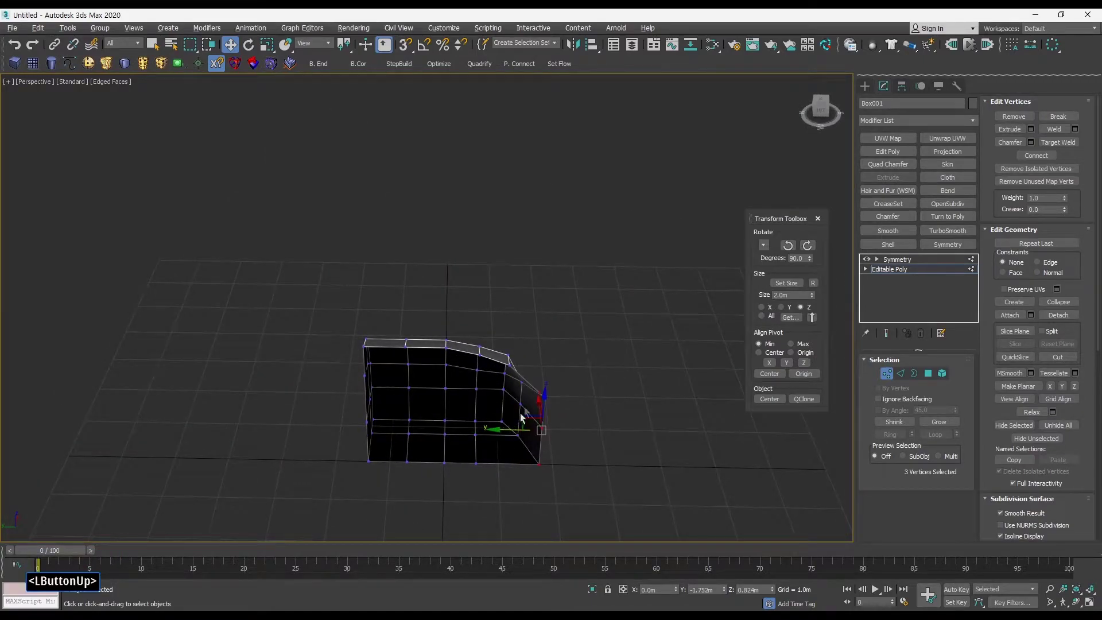
middle_click_drag(517, 423, 388, 379, "alt")
In wireframe display, select the three lower vertices of the front end's inner column and pull them forward
mouse_move(624, 403)
middle_mouse_down("alt")
mouse_move(592, 419)
mouse_move(566, 398)
middle_mouse_up("alt")
key("F3")
left_click_drag(545, 396, 544, 394)
middle_click_drag(544, 395, 556, 350, "alt")
left_click_drag(556, 447, 545, 430, "ctrl")
middle_click_drag(566, 410, 558, 449)
left_click(579, 444, "ctrl")
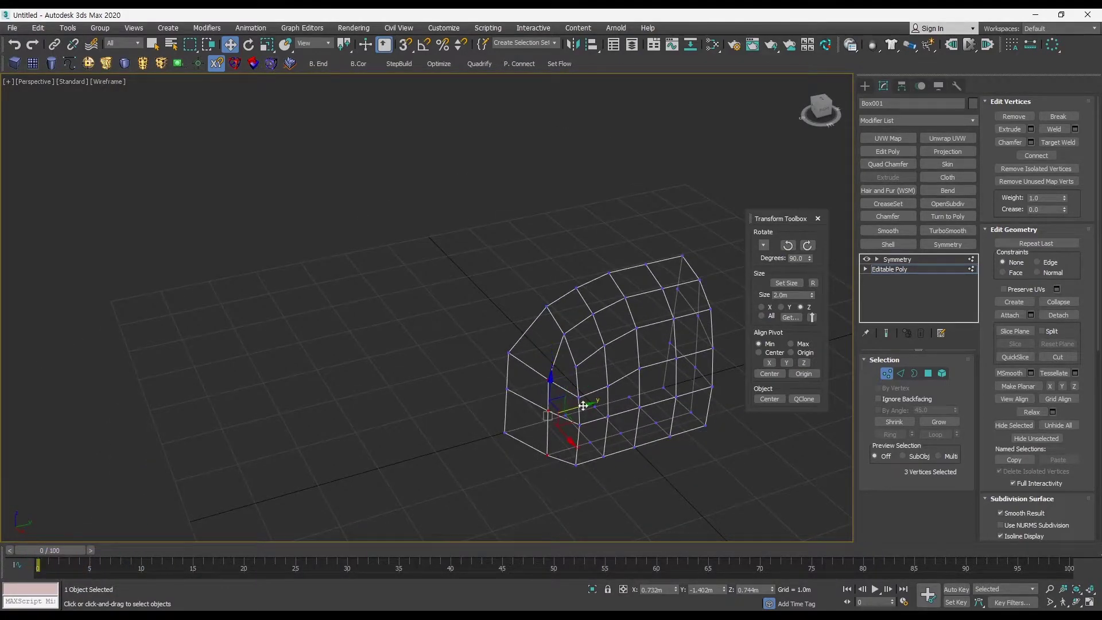
left_click_drag(583, 406, 573, 407)
Check the finished mirrored shape in shaded display from around its front end
key("F3")
key("q")
left_click(886, 374)
key("space")
middle_click_drag(677, 372, 557, 383, "alt")
middle_click_drag(557, 384, 573, 354, "alt")
Restore the plain subdivided box without the Symmetry modifier, and leave vertex editing
key("Delete")
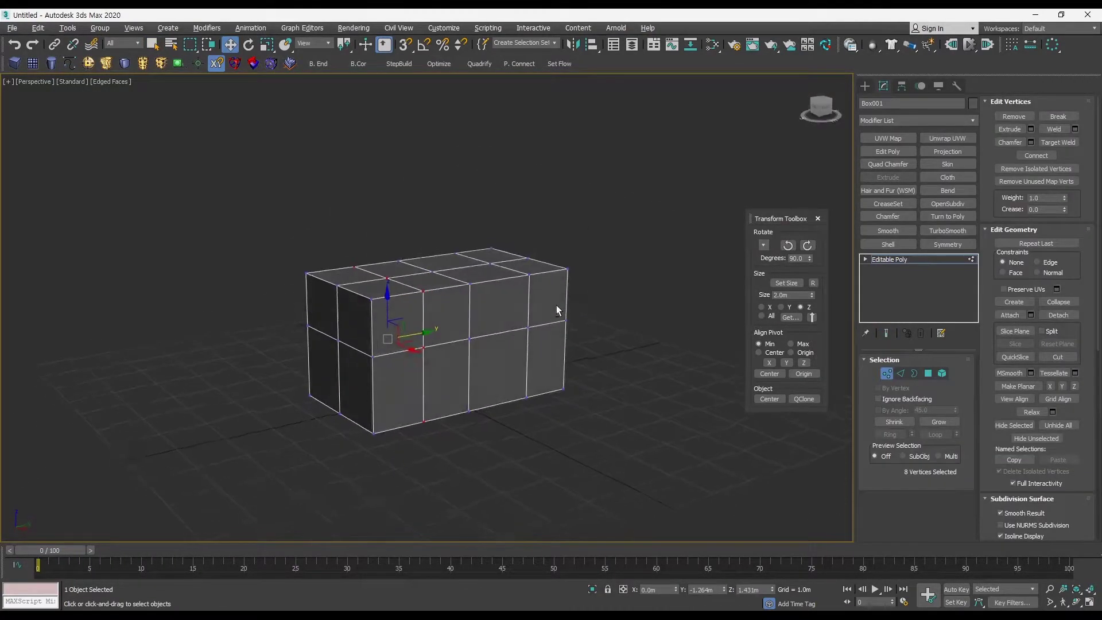
middle_click_drag(556, 305, 586, 319, "alt")
left_click(886, 373)
mouse_move(724, 342)
middle_mouse_down("alt")
mouse_move(590, 301)
mouse_move(601, 310)
mouse_move(588, 330)
mouse_move(615, 305)
middle_mouse_up("alt")
key("F3")
key("F3")
key("q")
middle_click_drag(615, 306, 746, 343, "ctrl+alt")
Select all polygons of the subdivided box
left_click(926, 374)
middle_click_drag(608, 323, 574, 310, "alt")
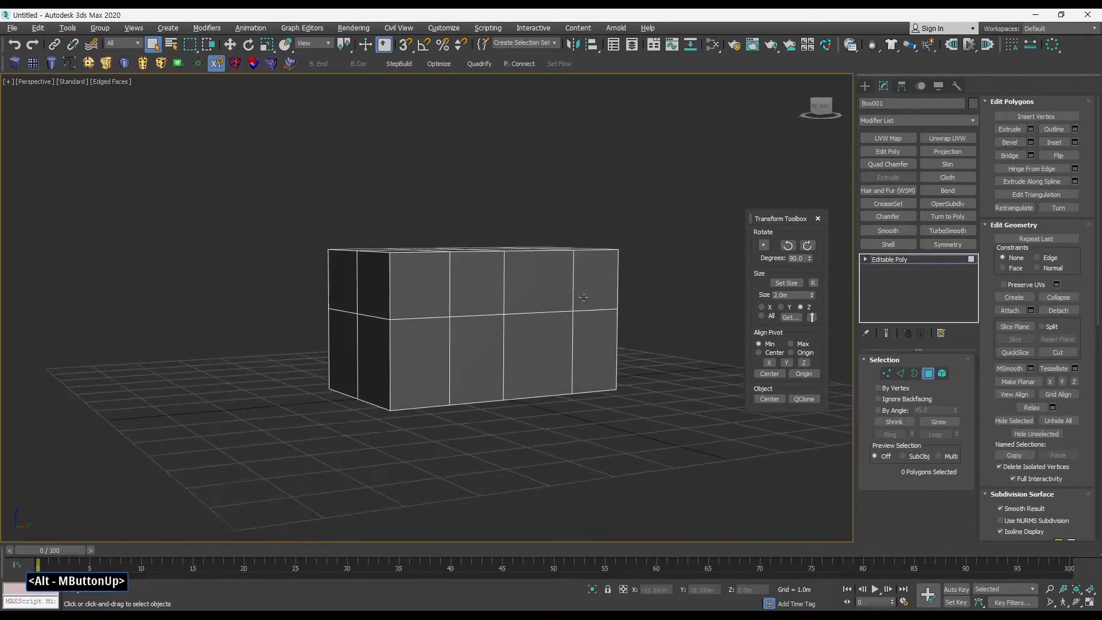
left_click_drag(286, 233, 417, 315)
middle_click_drag(419, 319, 270, 220, "alt")
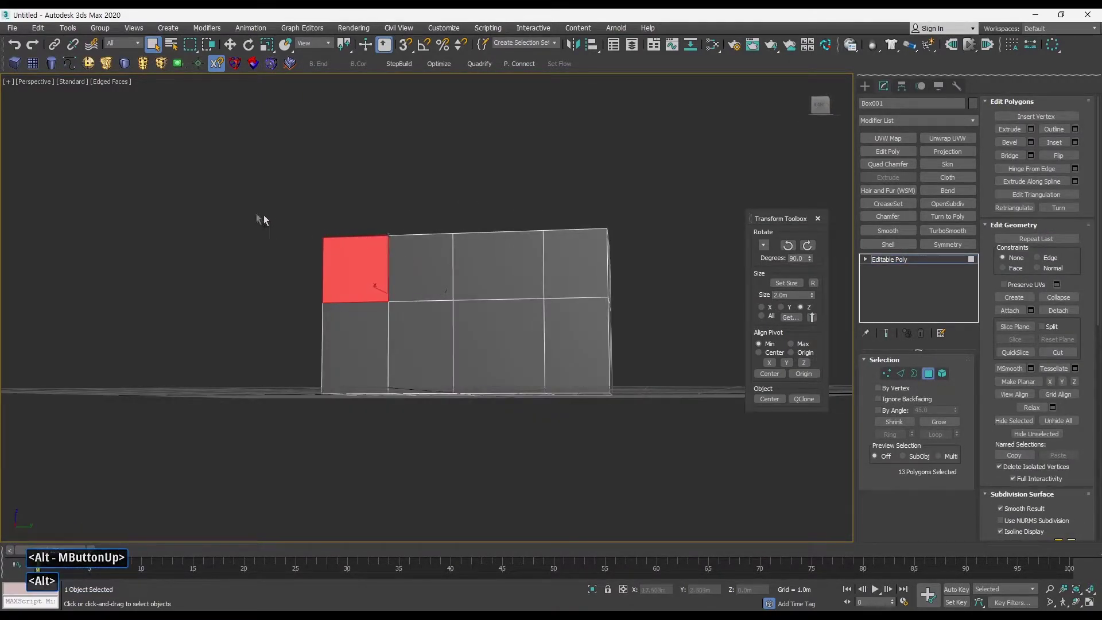
left_click_drag(573, 340, 573, 340, "ctrl")
middle_click_drag(553, 305, 616, 336, "alt")
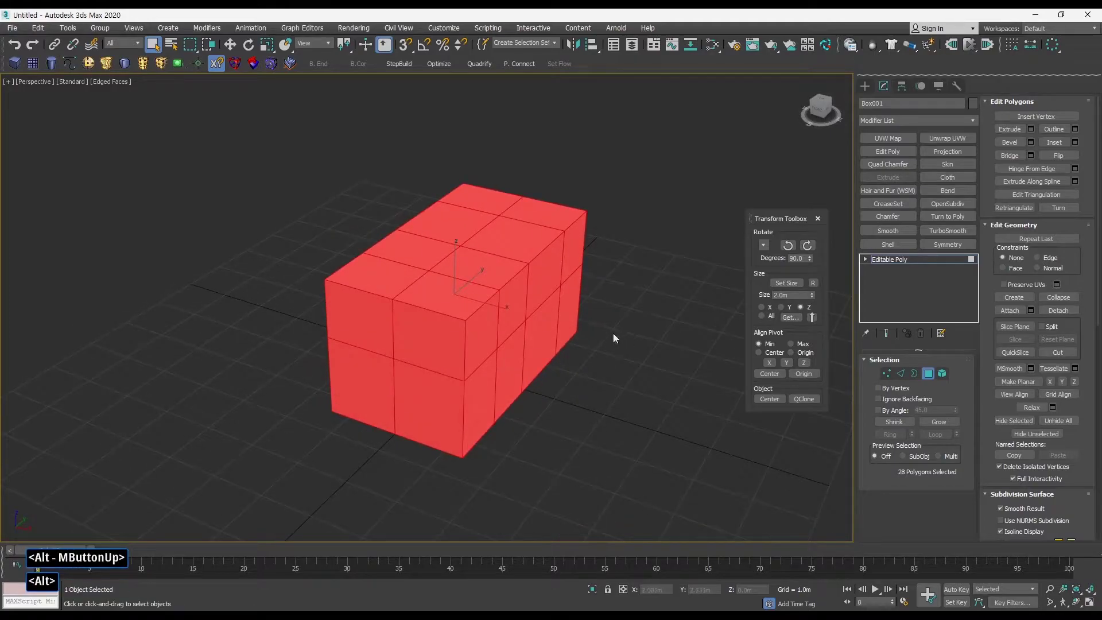
Collapse the Editable Poly parameter groups, and open only the selection and polygon smoothing group settings
middle_click_drag(499, 260, 255, 335, "alt")
middle_click_drag(303, 327, 326, 328)
middle_click_drag(344, 293, 492, 246)
left_click_drag(1079, 322, 1069, 143)
right_click(913, 354)
left_click(941, 377)
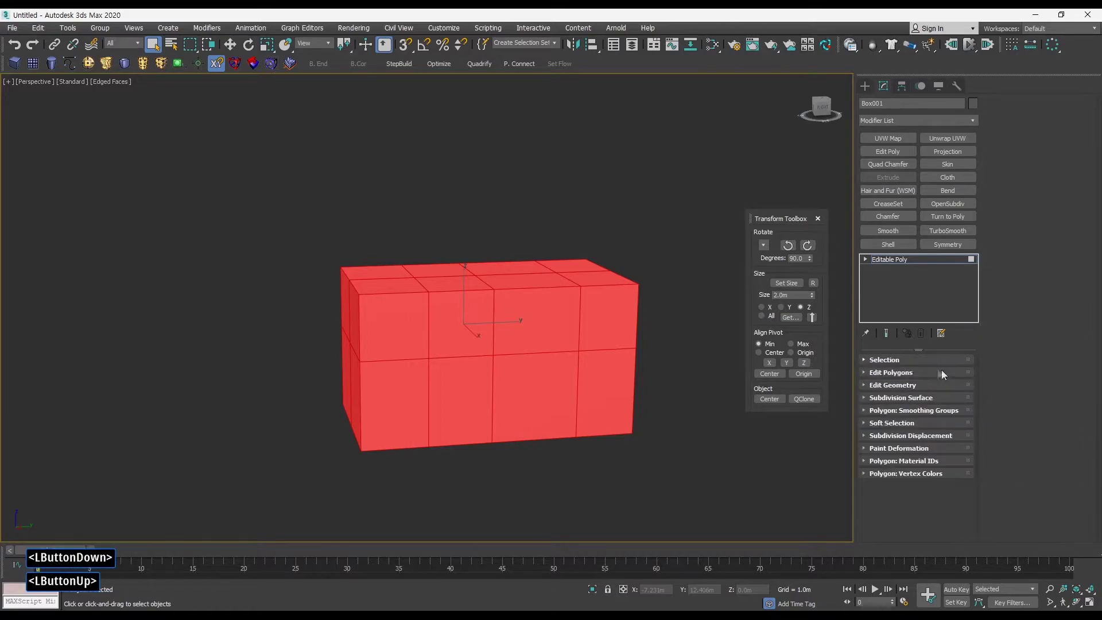
left_click(884, 362)
left_click_drag(861, 449, 863, 423)
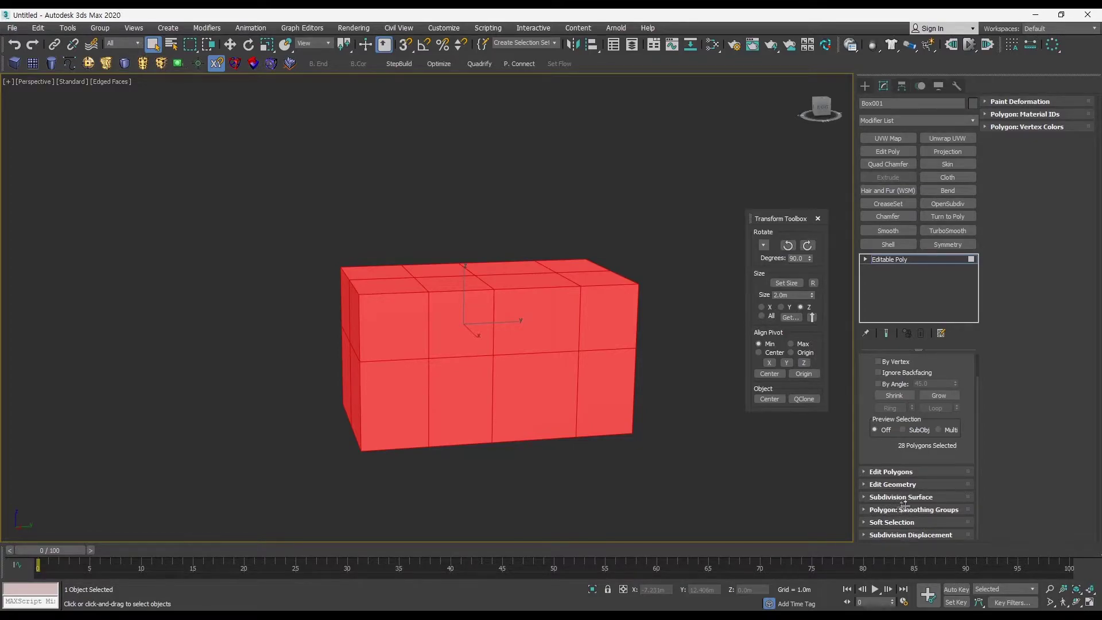
left_click(879, 510)
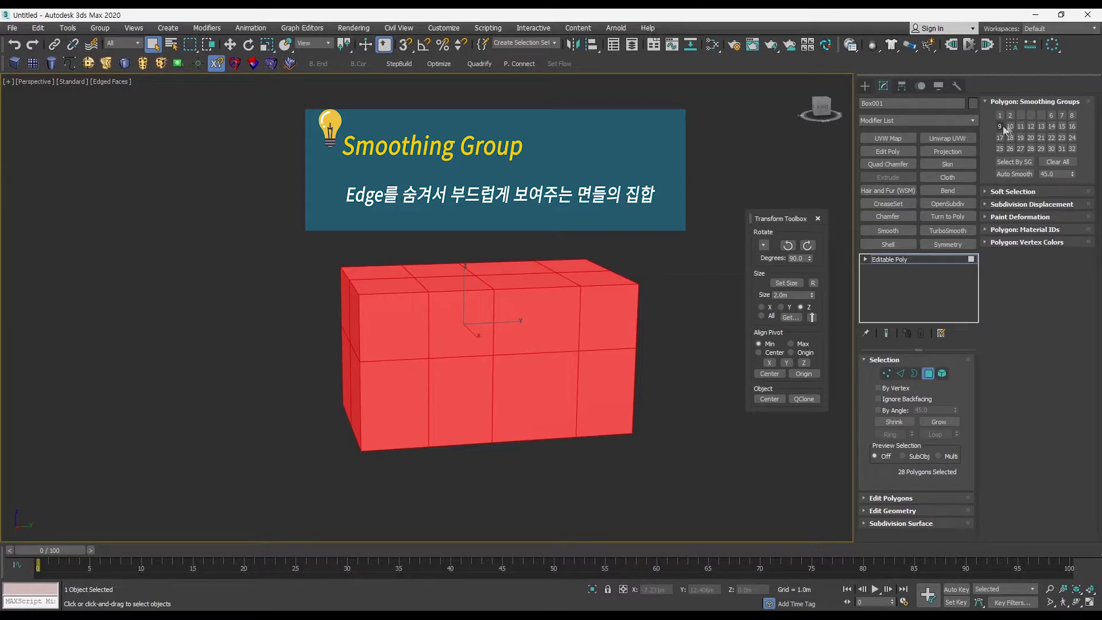
Clear the selected polygons' smoothing groups and assign group 1, and replace that assignment with group 8
left_click(1058, 163)
left_click(999, 115)
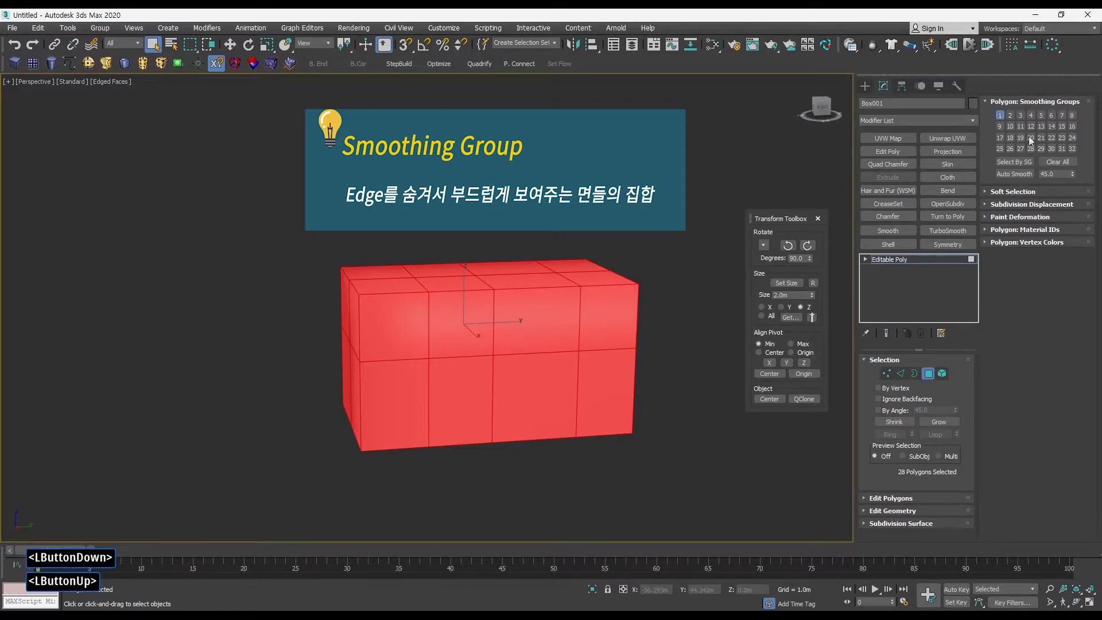
left_click(1059, 161)
left_click(1071, 115)
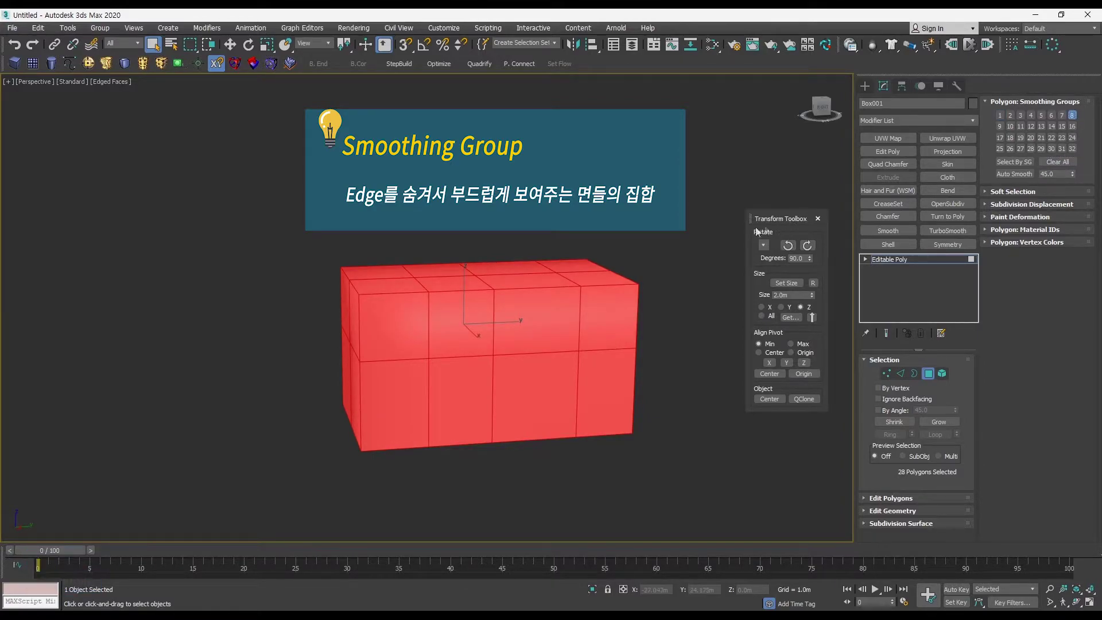
Examine the smoothed box's shading from several angles, with and without edges displayed and polygons selected
mouse_move(623, 344)
middle_mouse_down("alt")
mouse_move(673, 367)
mouse_move(472, 332)
mouse_move(596, 313)
mouse_move(552, 310)
middle_mouse_up("alt")
key("F4")
left_click(926, 373)
key("F3")
key("F3")
key("F4")
key("F4")
left_click(928, 373)
middle_click_drag(577, 350, 619, 328, "alt")
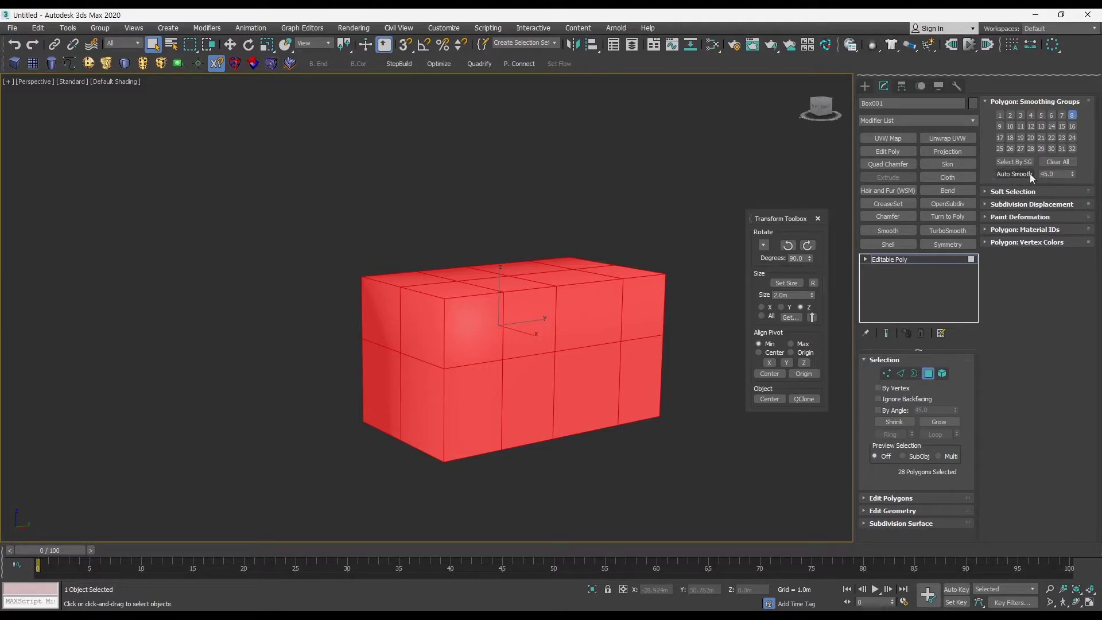
middle_click_drag(577, 307, 556, 254, "ctrl+alt")
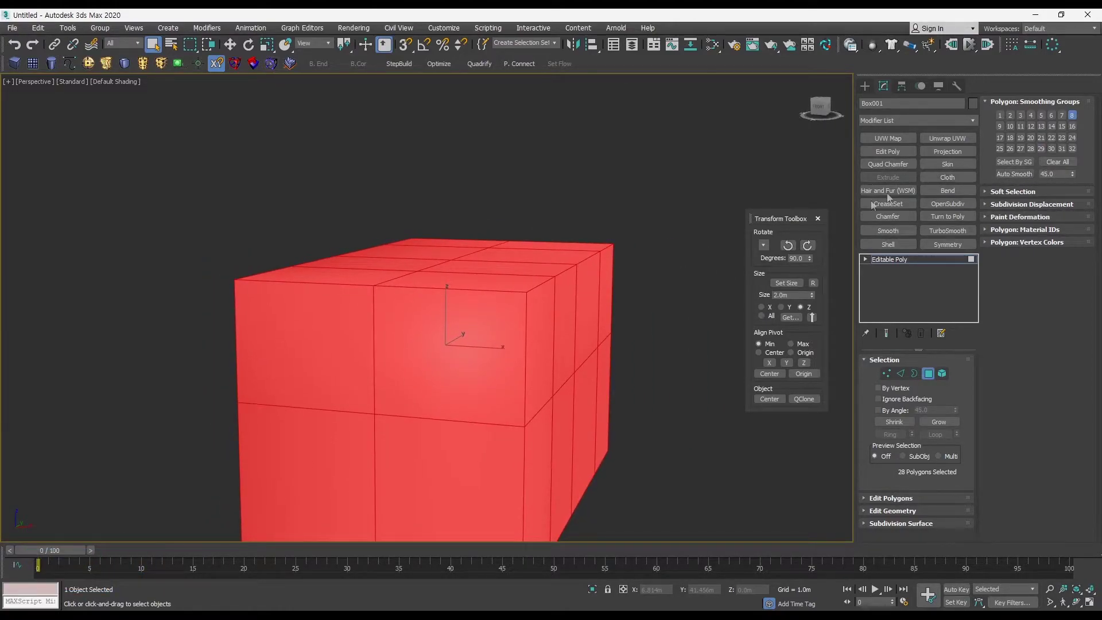
Auto-smooth all selected polygons of the box with a 45.0 threshold
middle_click_drag(587, 261, 588, 268, "alt")
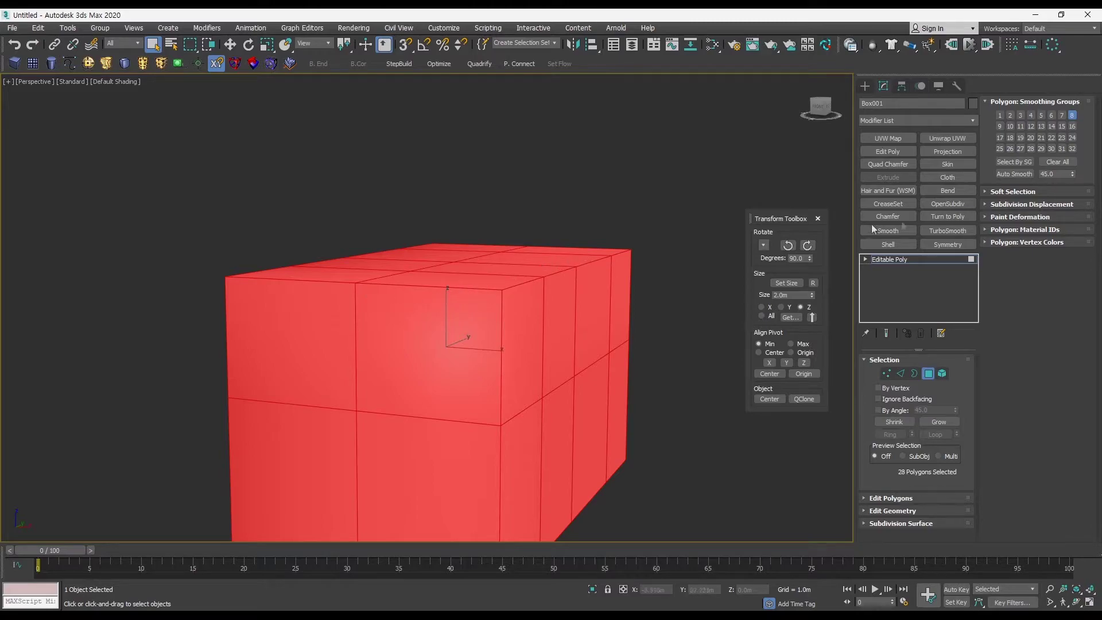
left_click(1014, 174)
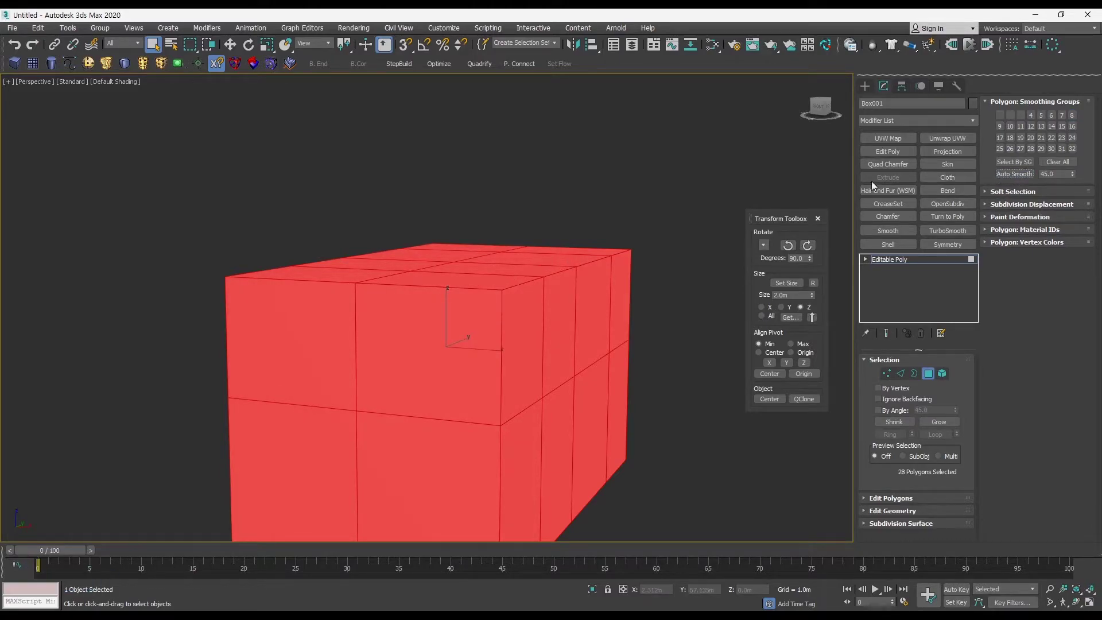
middle_click_drag(555, 295, 538, 321, "ctrl+alt")
middle_click_drag(538, 321, 624, 336)
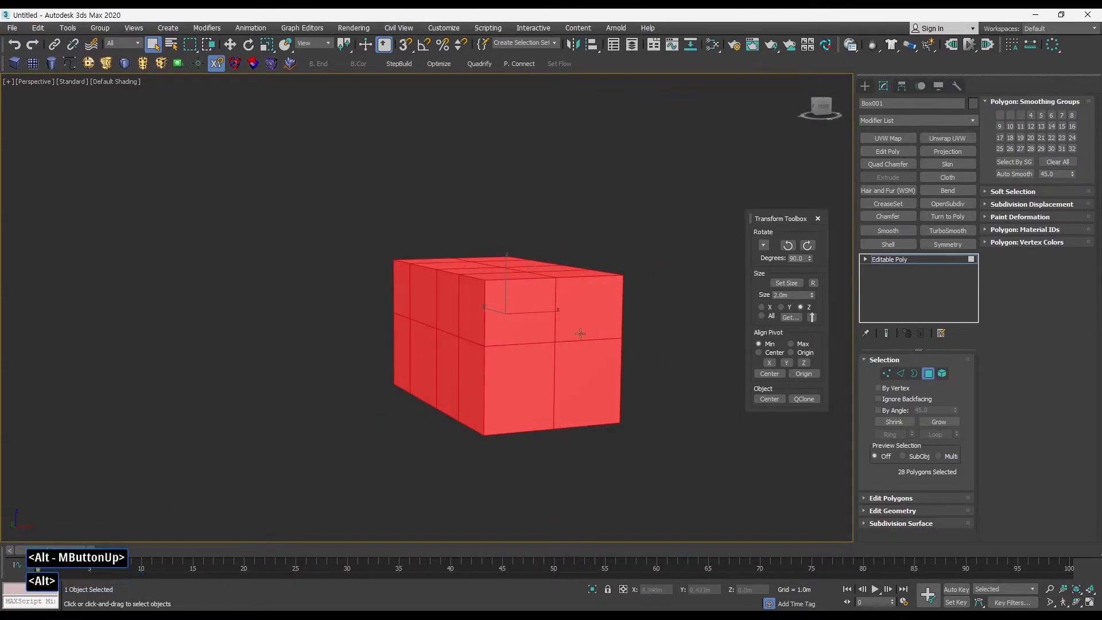
Examine the auto-smoothed box's face shading from several angles, with the polygons selected and outside polygon editing
middle_click_drag(422, 326, 500, 263, "alt")
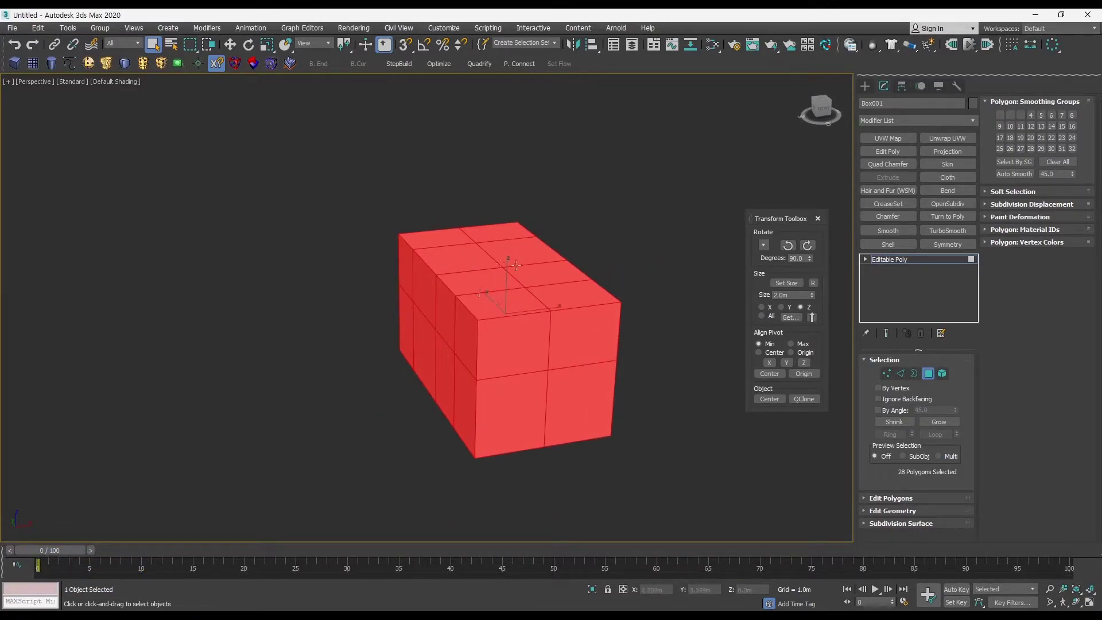
middle_click_drag(575, 347, 595, 342, "alt")
middle_click_drag(515, 351, 477, 350, "alt")
middle_click_drag(505, 275, 790, 263, "alt")
middle_click_drag(545, 291, 570, 296, "alt")
middle_click_drag(569, 296, 548, 301)
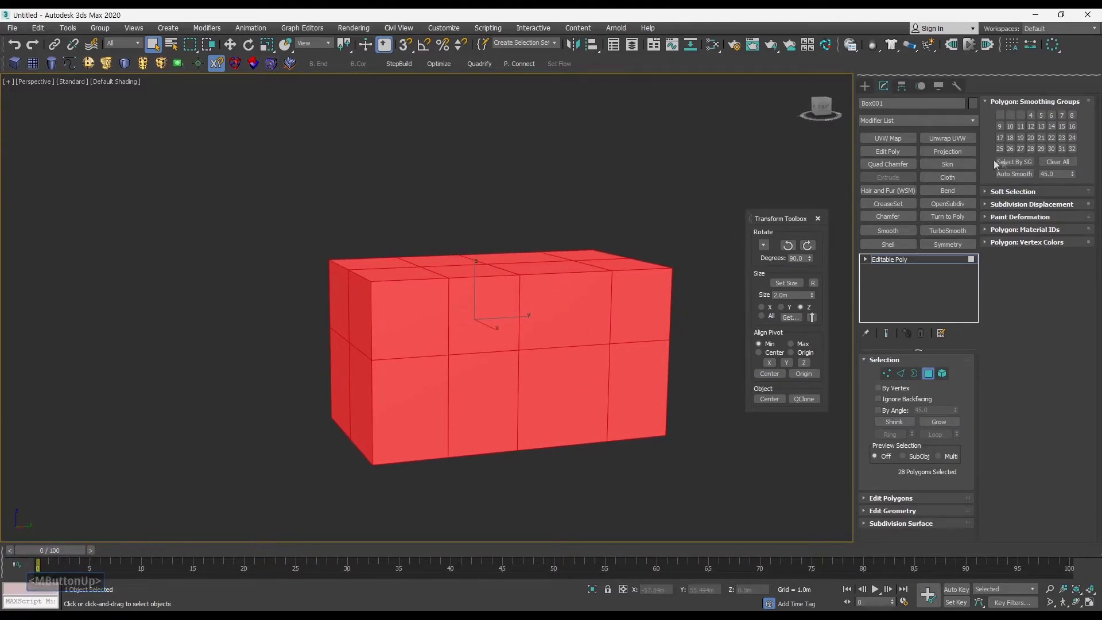
middle_click_drag(837, 235, 753, 275, "alt")
middle_click_drag(587, 283, 560, 280)
middle_click_drag(538, 331, 620, 265, "alt")
middle_click_drag(548, 269, 609, 261, "alt")
middle_click_drag(716, 216, 633, 238, "alt")
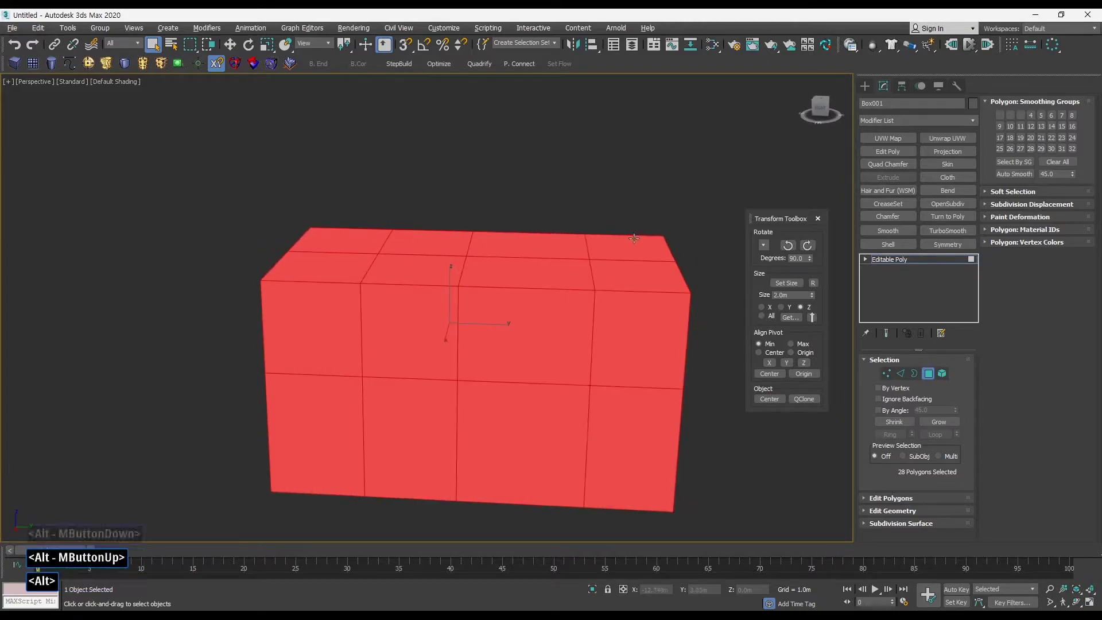
middle_click_drag(753, 196, 621, 275, "alt")
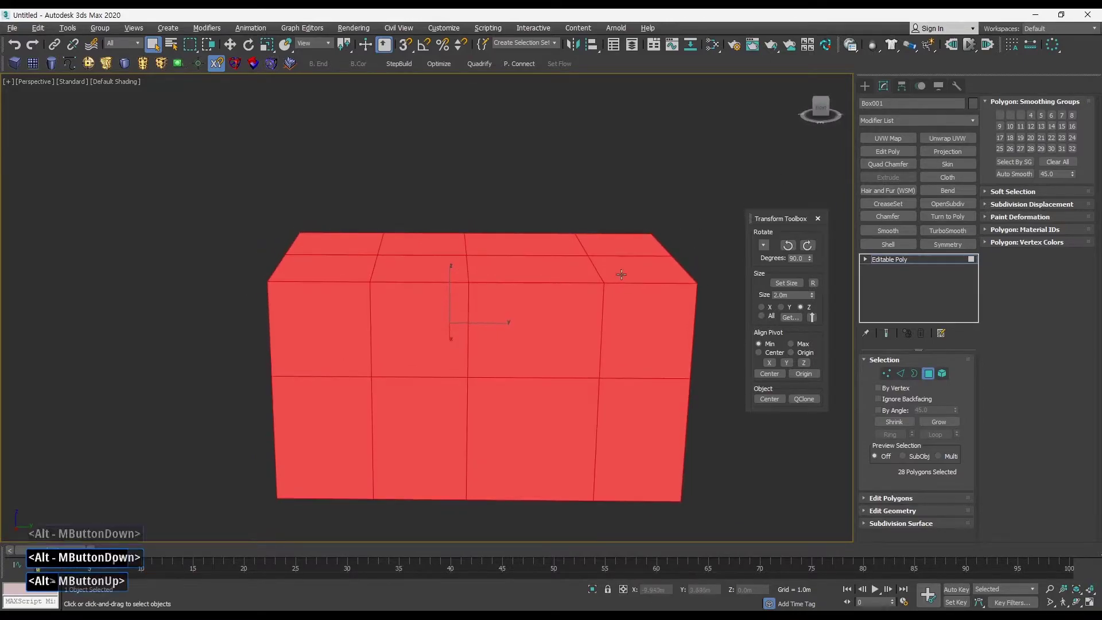
left_click(929, 374)
middle_click_drag(597, 354, 553, 327, "alt")
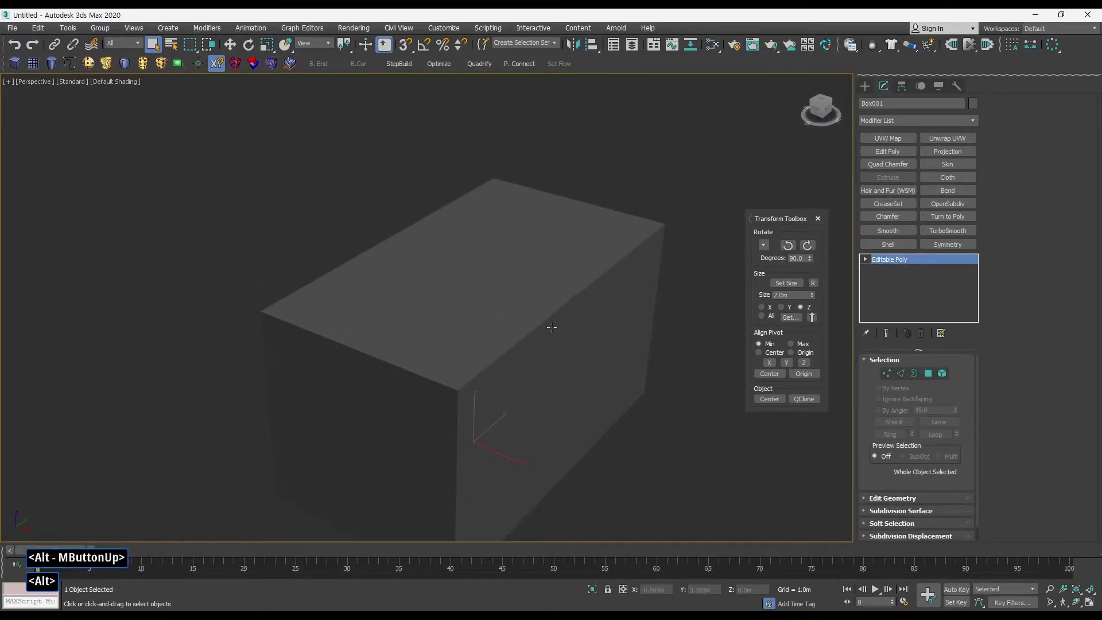
middle_click_drag(397, 371, 579, 370, "alt")
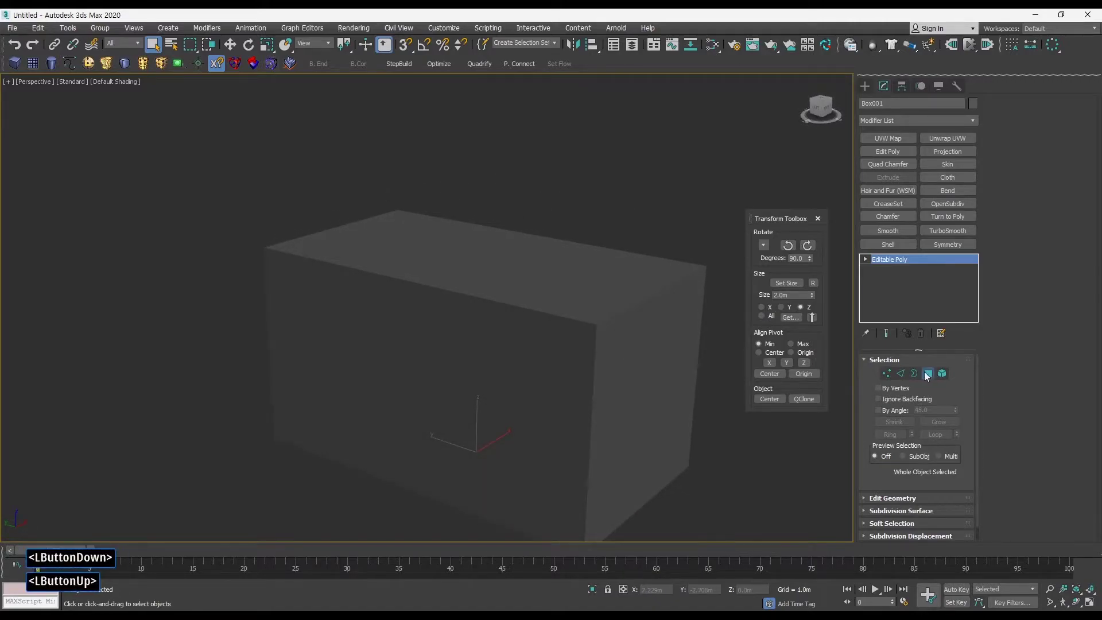
Replace the smoothing groups of all the box's polygons with group 8
left_click(928, 374)
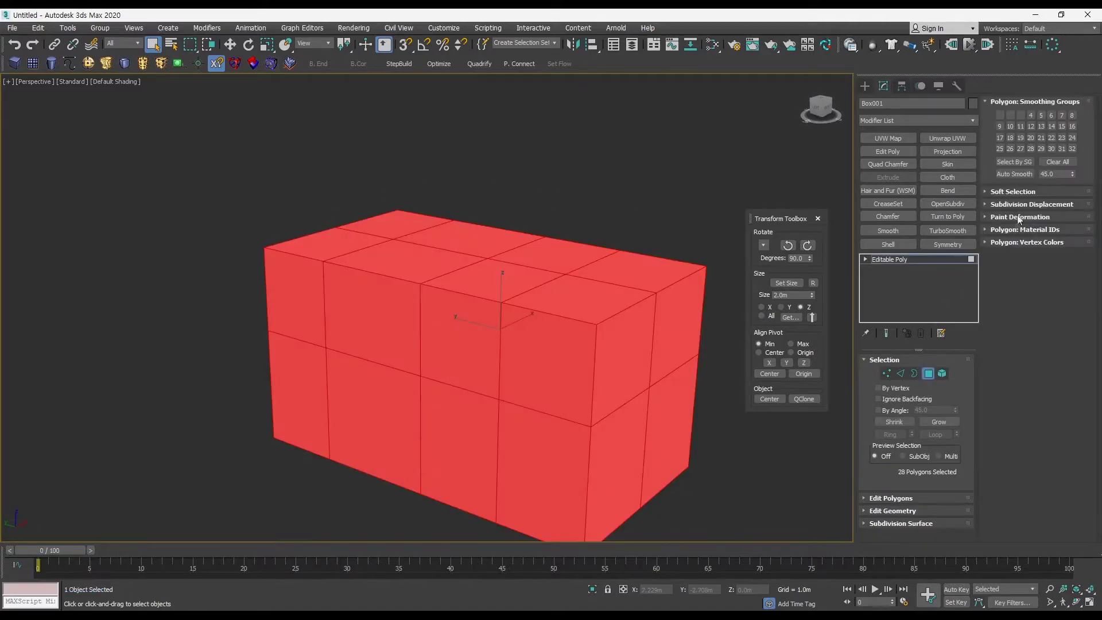
left_click(1073, 116)
middle_click_drag(597, 312, 652, 310, "alt")
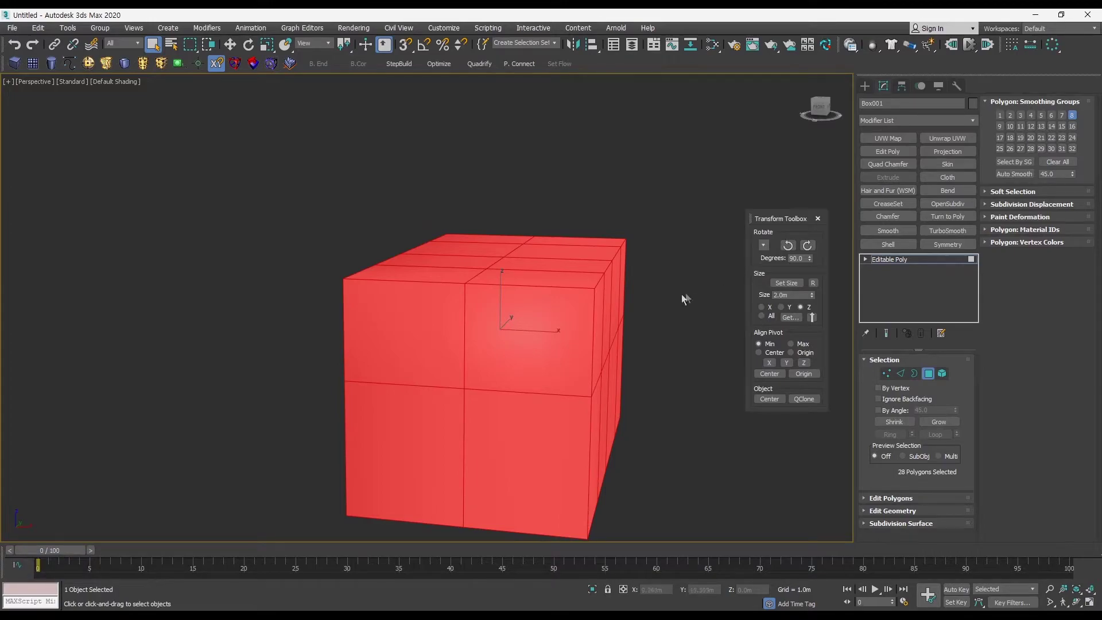
Examine the box's group 8 shading outside polygon editing from several angles, without and with edges displayed
middle_click_drag(686, 295, 898, 369, "alt")
left_click(929, 374)
middle_click_drag(659, 359, 697, 363, "alt")
middle_click_drag(585, 366, 332, 349, "alt")
middle_click_drag(547, 294, 737, 352, "alt")
key("F3")
key("F4")
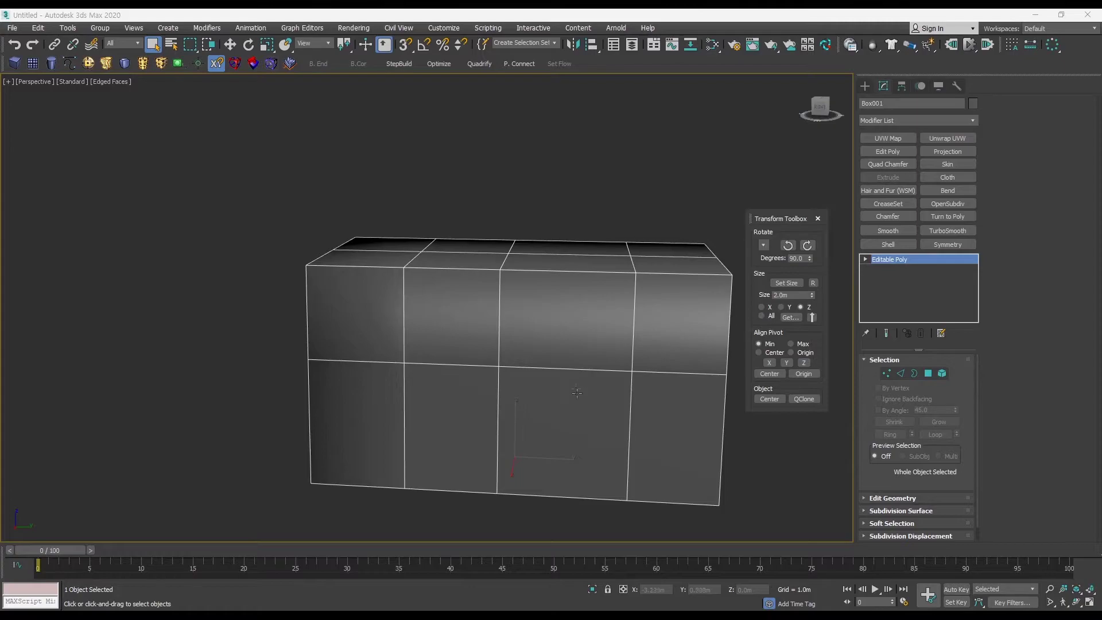
middle_click_drag(577, 394, 551, 353, "alt")
Select only the four polygons of one end face, clear their smoothing groups and assign group 1
left_click(928, 376)
middle_click_drag(628, 350, 553, 336)
middle_click_drag(583, 266, 593, 240, "alt")
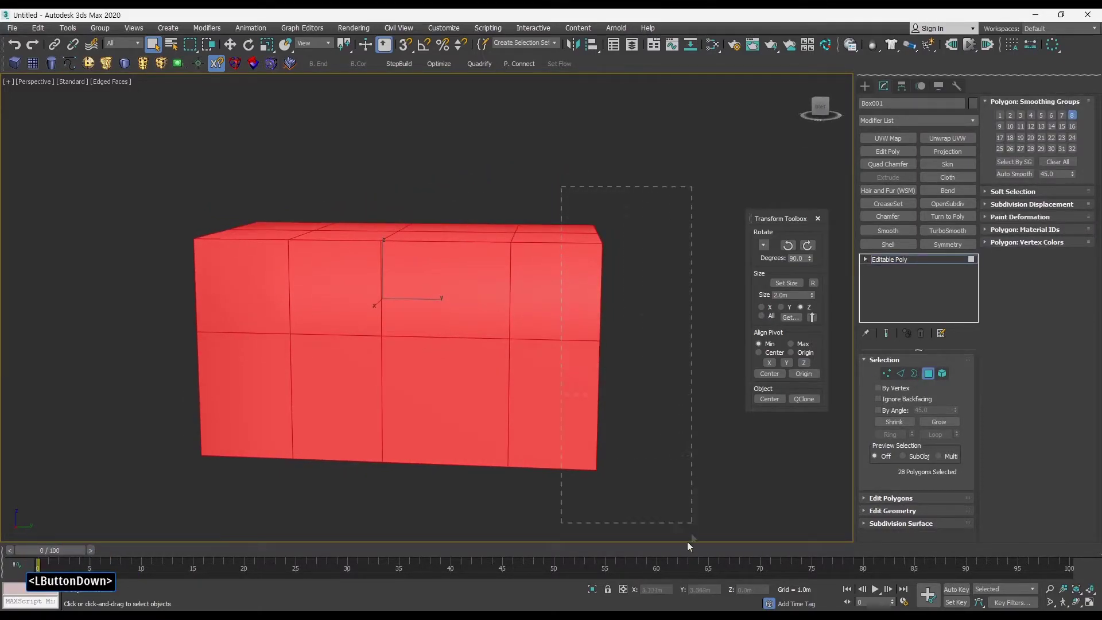
left_click_drag(691, 538, 692, 538)
left_click_drag(540, 490, 541, 490, "alt")
middle_click_drag(541, 490, 516, 376, "alt")
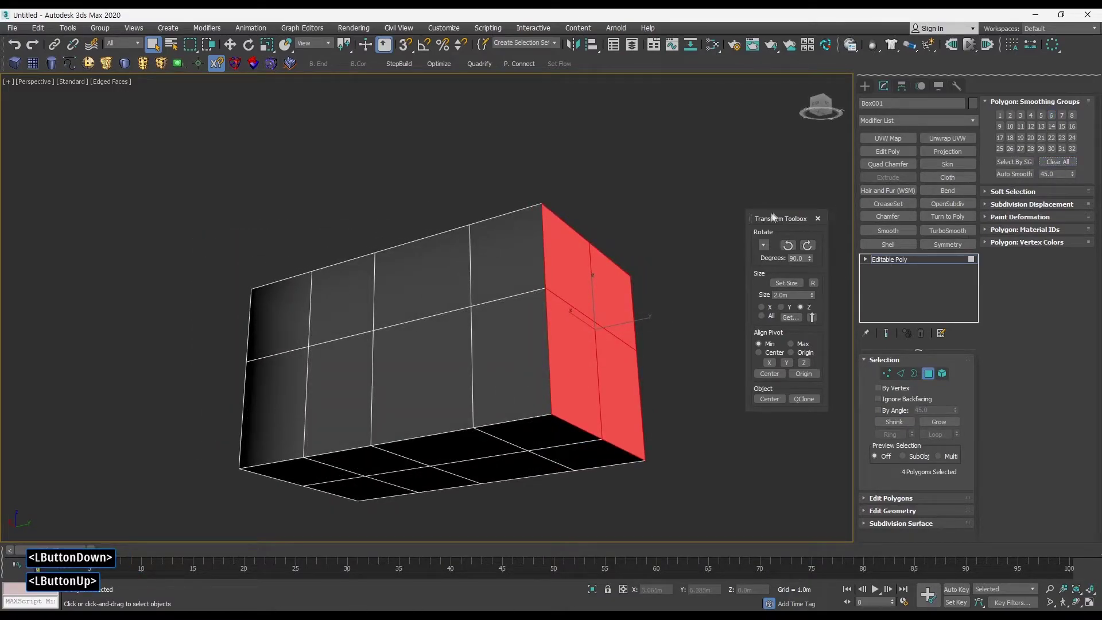
middle_click_drag(710, 258, 717, 298, "alt")
middle_click_drag(607, 349, 598, 276, "alt")
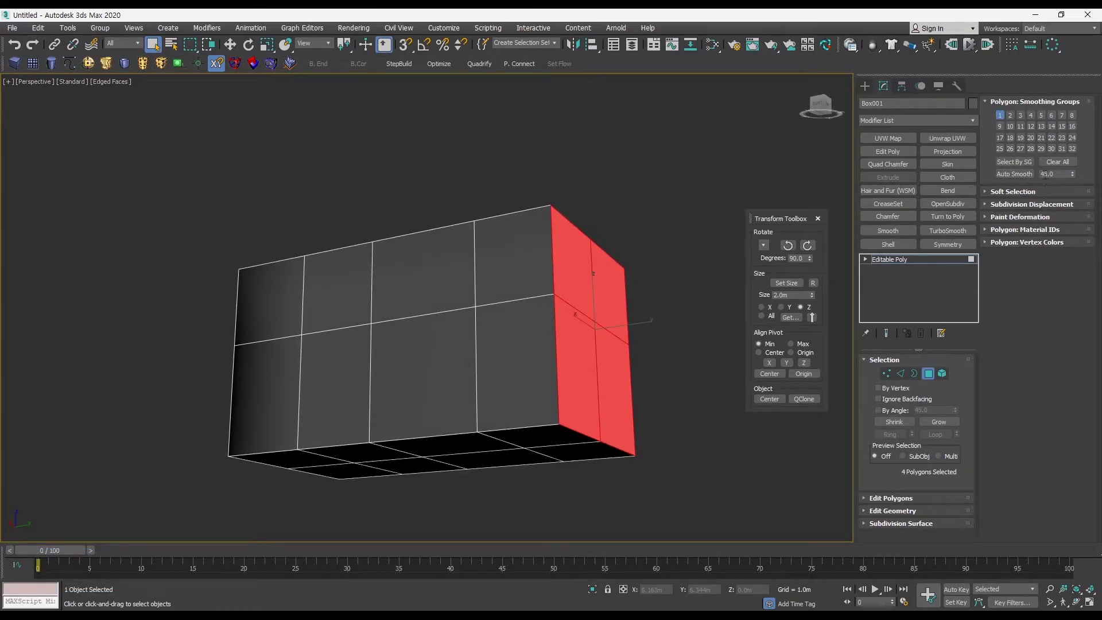
middle_click_drag(625, 296, 630, 347, "alt")
Compare the shading between the group 1 end face and the group 8 faces from several angles, toggling wireframe and edge display
key("F3")
left_click_drag(194, 393, 195, 393)
mouse_move(712, 378)
middle_mouse_down("alt")
mouse_move(704, 349)
mouse_move(649, 282)
mouse_move(659, 349)
mouse_move(691, 384)
mouse_move(699, 285)
mouse_move(481, 340)
mouse_move(588, 405)
middle_mouse_up("alt")
key("F3")
left_click(928, 373)
key("F3")
key("F3")
key("F4")
mouse_move(705, 291)
middle_mouse_down("alt")
mouse_move(562, 304)
mouse_move(603, 293)
middle_mouse_up("alt")
key("F3")
key("F3")
key("F4")
middle_click_drag(602, 293, 573, 326, "ctrl+alt")
key("w")
mouse_move(574, 326)
middle_mouse_down("alt")
mouse_move(586, 362)
mouse_move(575, 322)
middle_mouse_up("alt")
middle_click_drag(575, 323, 564, 322)
middle_click_drag(467, 305, 485, 315)
key("F3")
key("F3")
key("F4")
mouse_move(554, 329)
middle_mouse_down("alt")
mouse_move(560, 322)
mouse_move(487, 298)
mouse_move(576, 327)
mouse_move(427, 339)
mouse_move(553, 312)
mouse_move(418, 315)
mouse_move(437, 331)
mouse_move(476, 312)
mouse_move(509, 322)
mouse_move(503, 337)
mouse_move(514, 296)
mouse_move(600, 280)
mouse_move(505, 313)
mouse_move(519, 295)
mouse_move(575, 303)
mouse_move(555, 285)
middle_mouse_up("alt")
key("F3")
key("F3")
key("F4")
key("q")
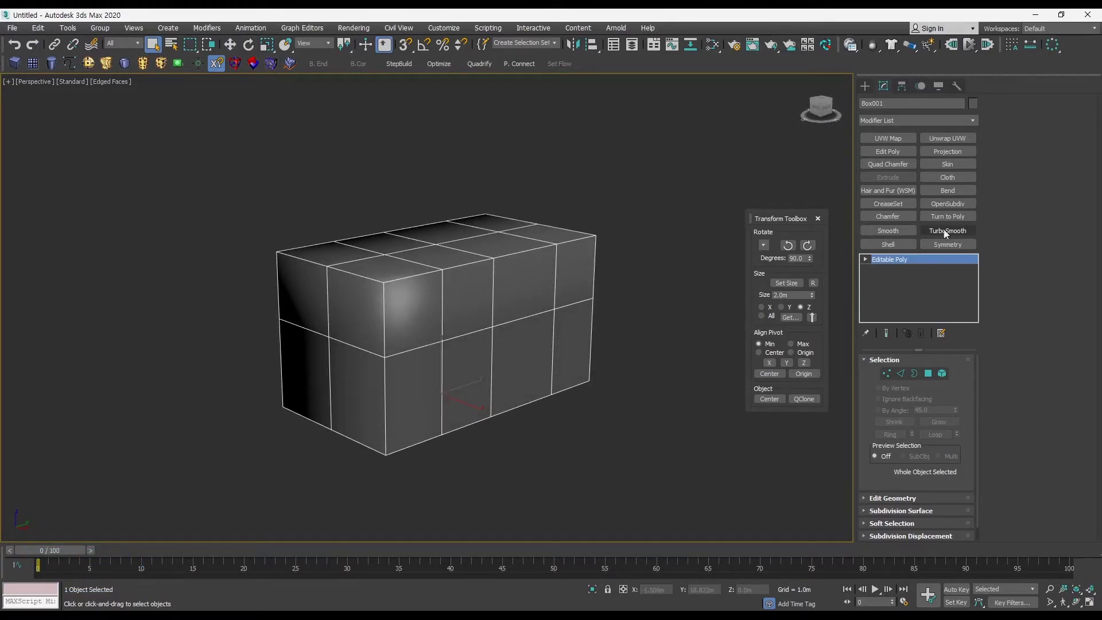
Apply a TurboSmooth modifier to the box
left_click(965, 122)
scroll(929, 350, "down", 10)
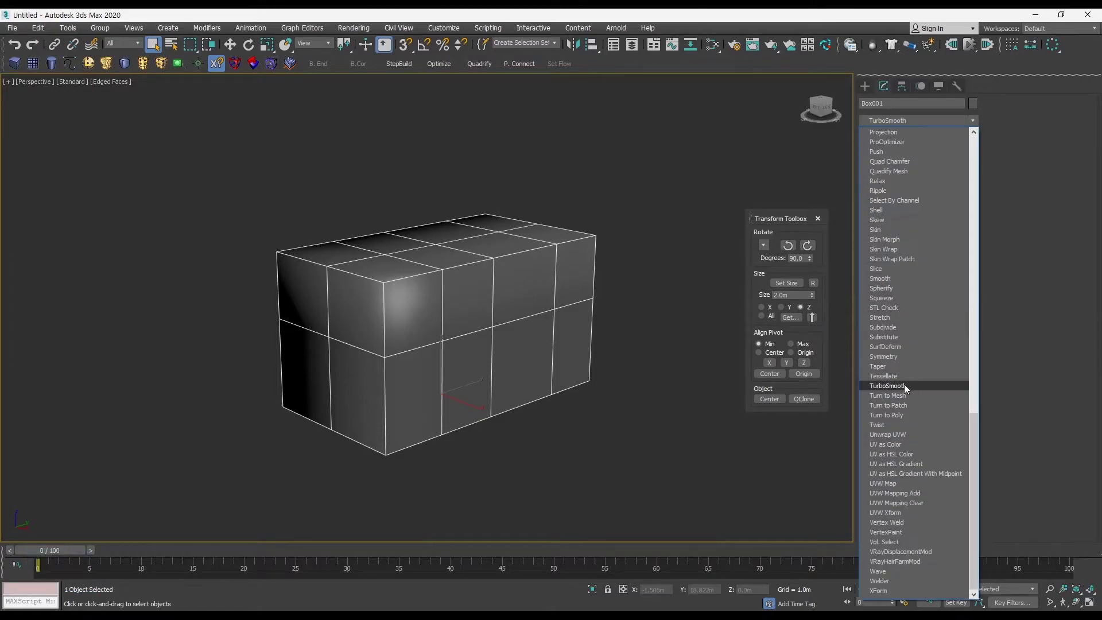
left_click(947, 231)
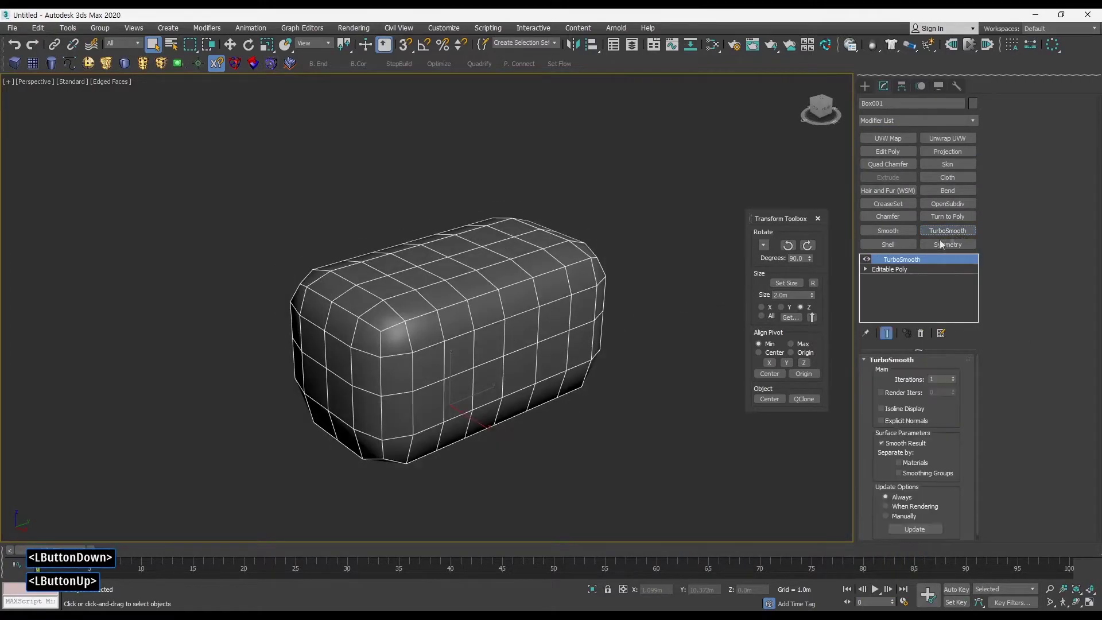
middle_click_drag(579, 309, 620, 312, "alt")
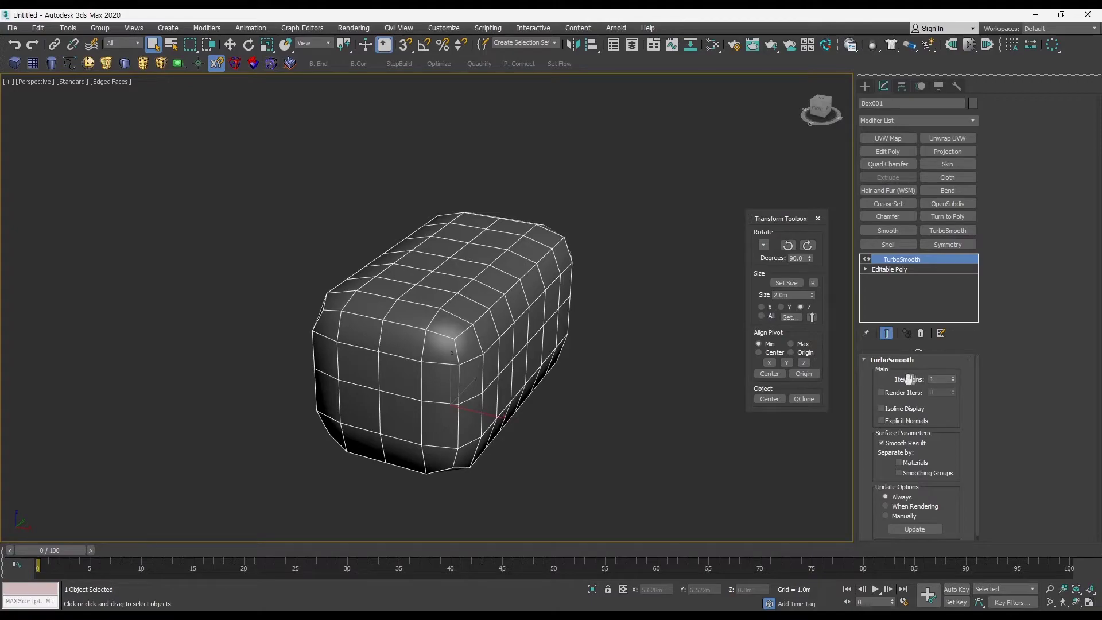
middle_click_drag(597, 393, 666, 305, "ctrl+alt")
Compare the box's shape and mesh density with TurboSmooth switched off and on, from several angles
left_click(866, 259)
middle_click_drag(591, 344, 534, 301, "ctrl+alt")
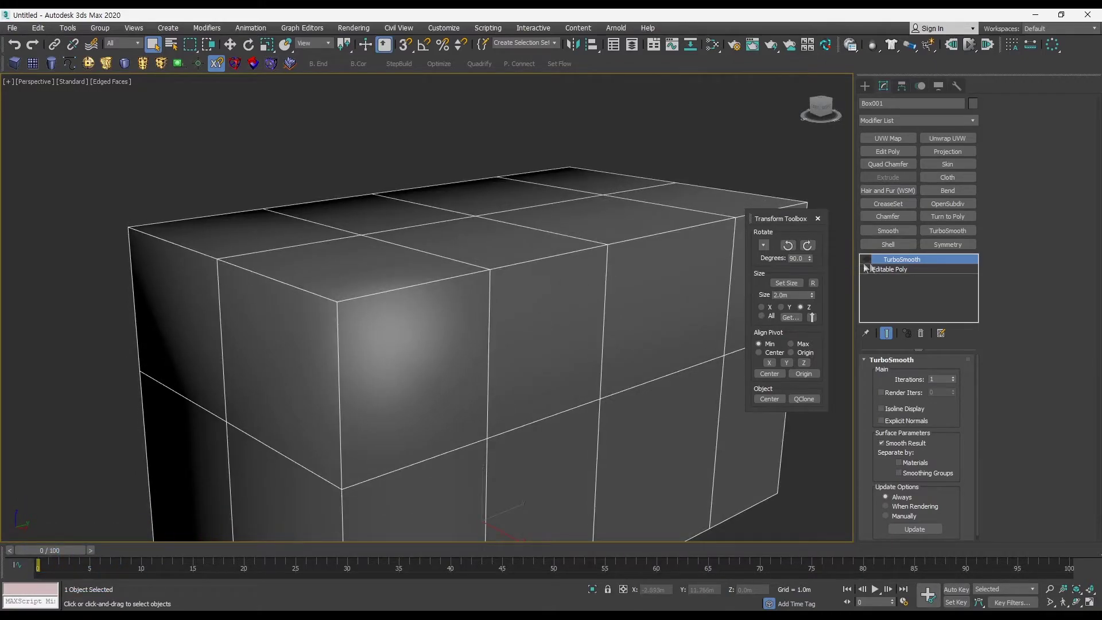
left_click(866, 261)
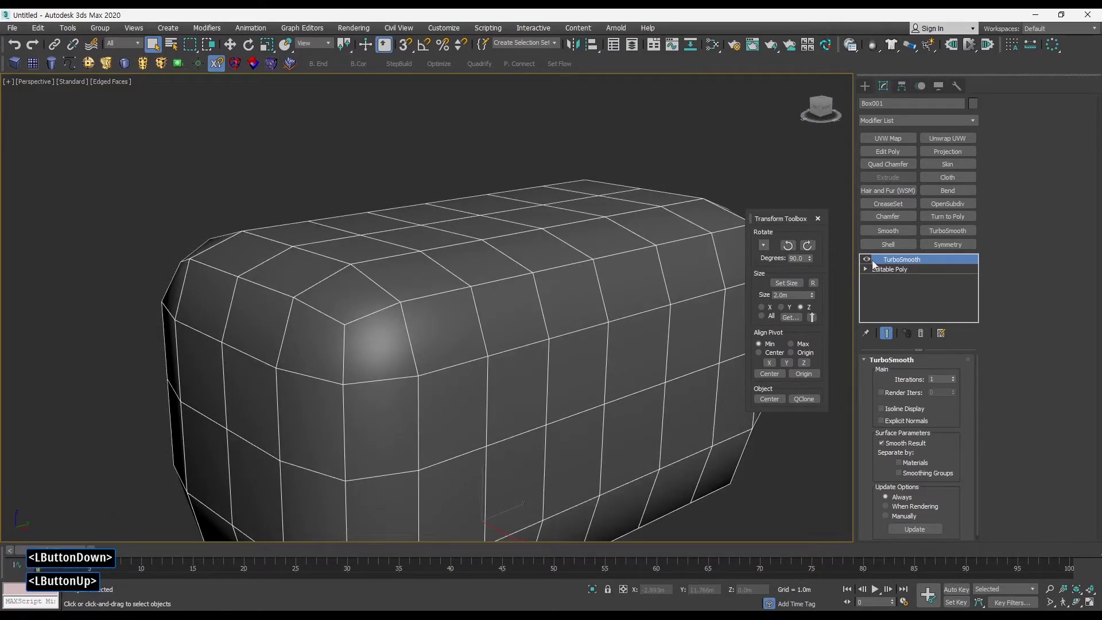
left_click(869, 260)
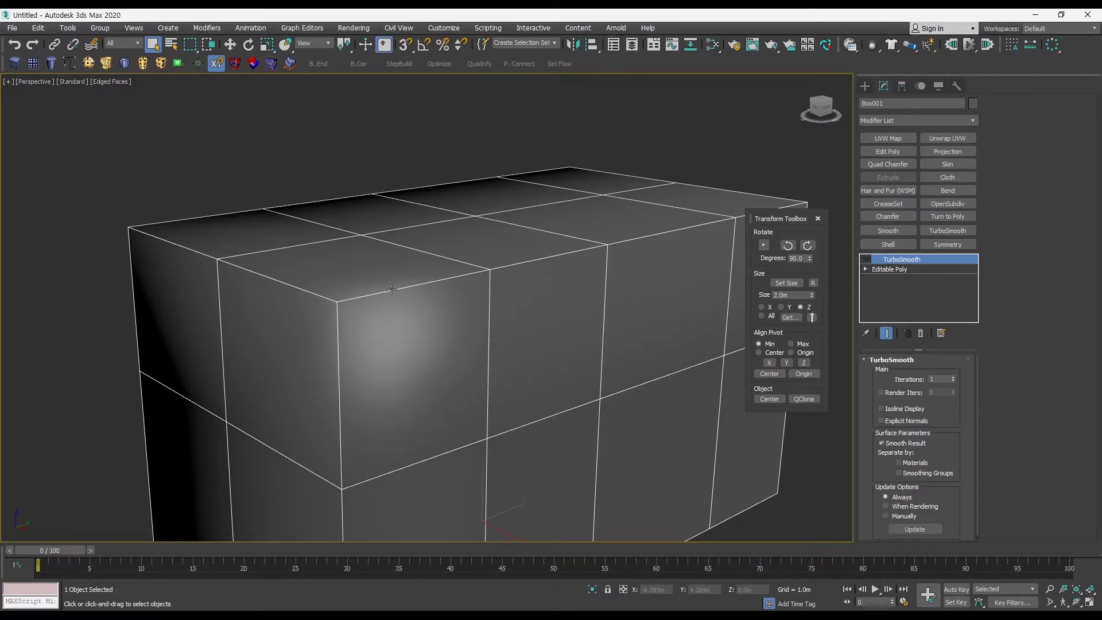
left_click(867, 260)
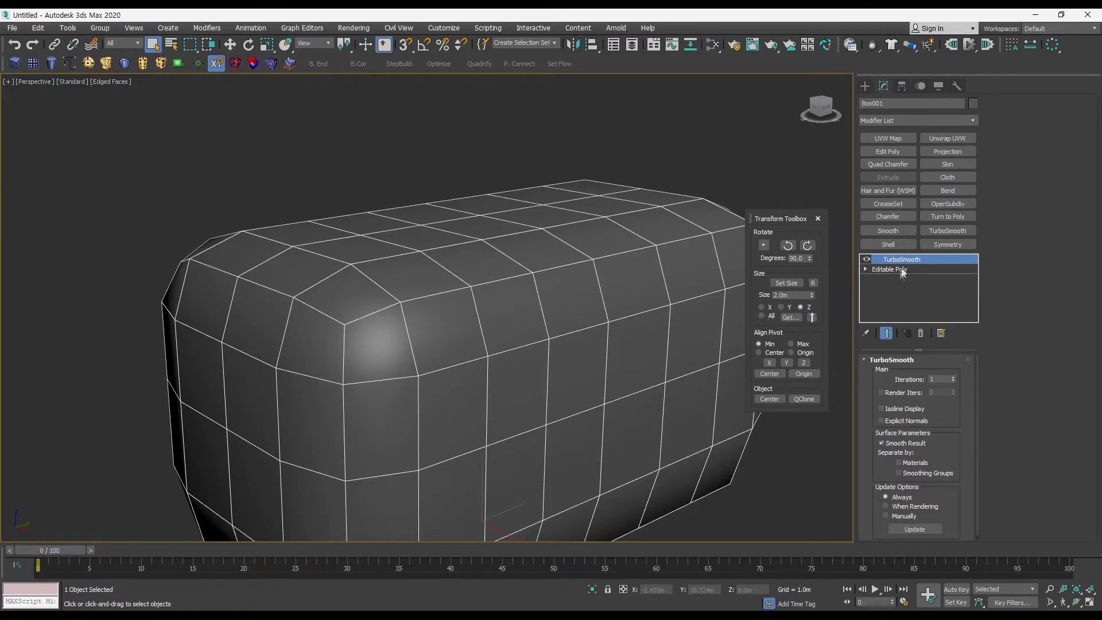
left_click(867, 259)
left_click(867, 259)
middle_click_drag(844, 270, 870, 280, "ctrl+alt")
left_click(867, 259)
middle_click_drag(585, 295, 485, 321, "alt")
left_click(867, 259)
mouse_move(485, 321)
middle_mouse_down()
mouse_move(504, 325)
mouse_move(473, 328)
middle_mouse_up()
middle_click_drag(517, 290, 480, 298, "alt")
middle_click_drag(481, 298, 535, 279, "ctrl+alt")
middle_click_drag(535, 279, 531, 286)
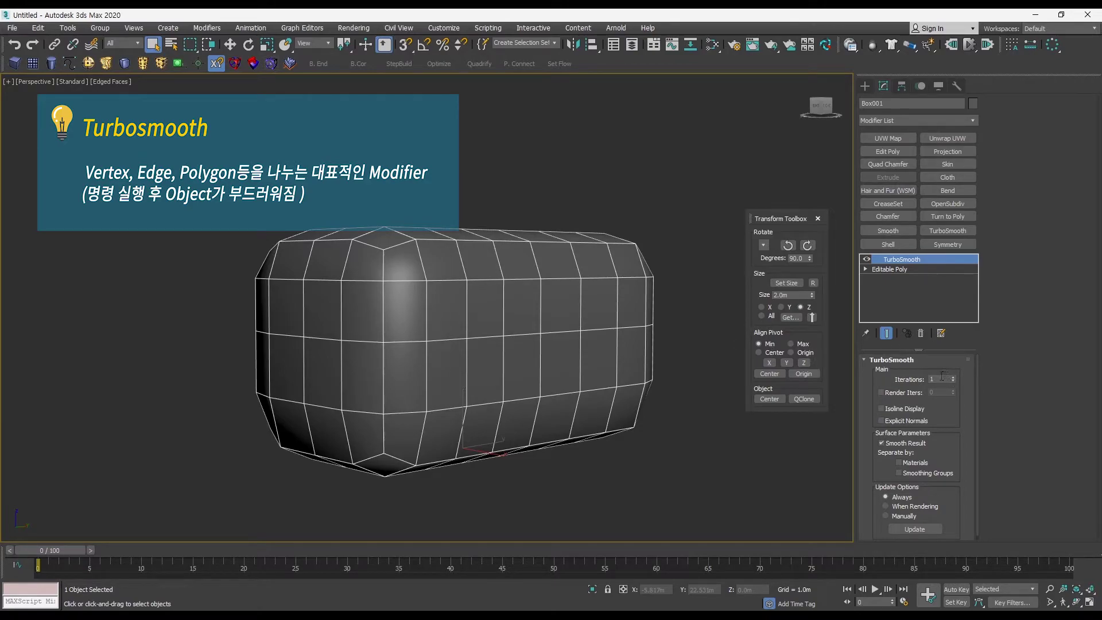
Set the TurboSmooth iterations to 3
middle_click_drag(612, 365, 619, 377)
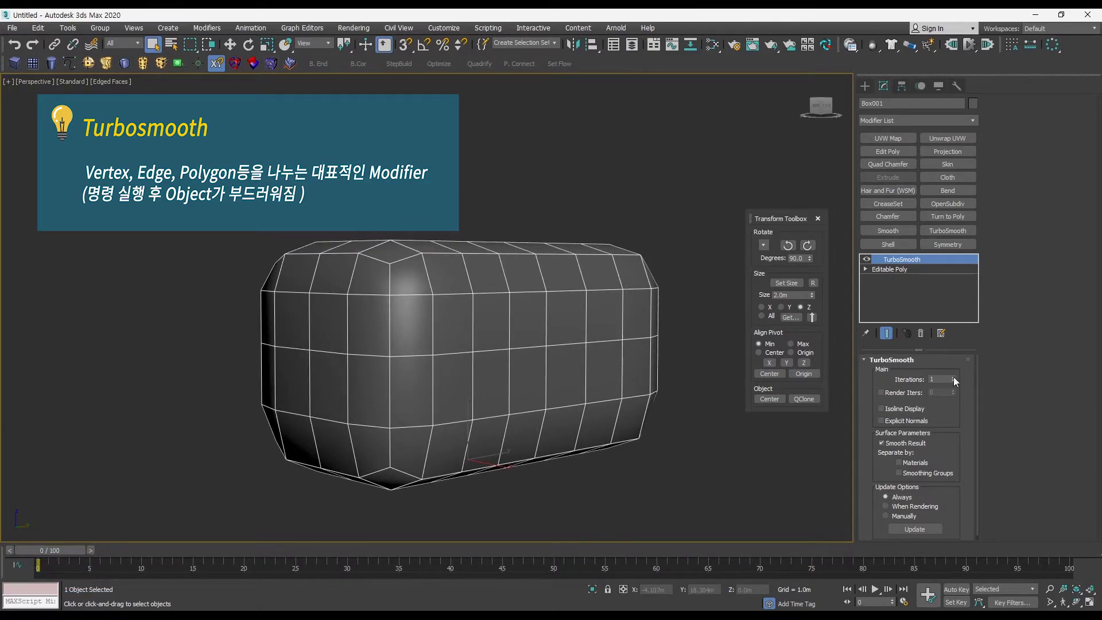
left_click(953, 377)
middle_click_drag(745, 370, 901, 356, "alt")
left_click(952, 377)
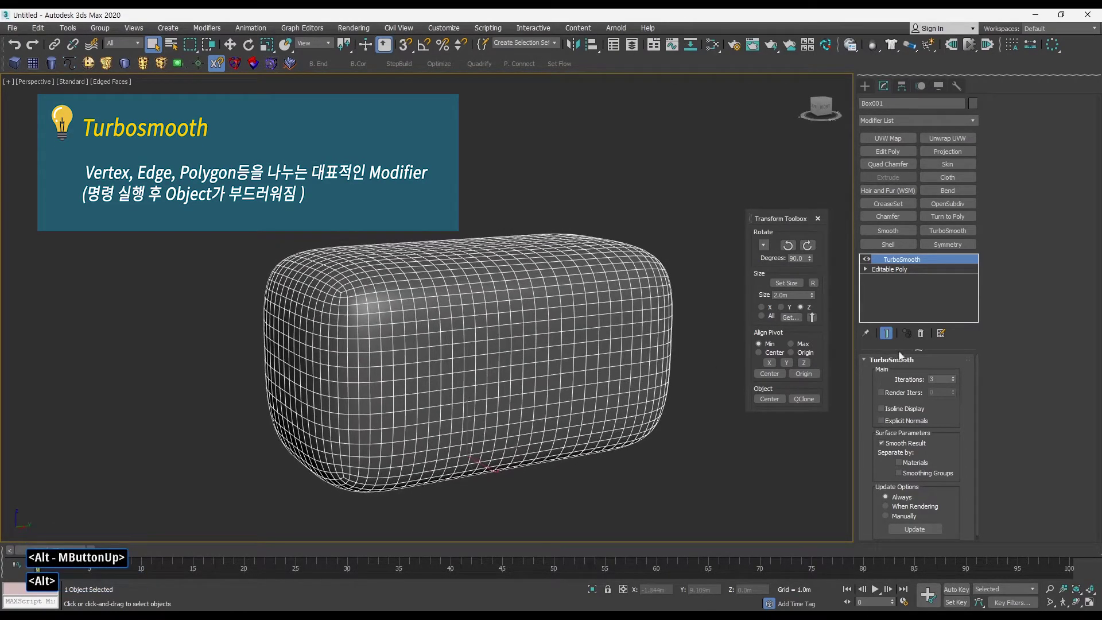
Examine the densely subdivided box in wireframe and shaded display, with and without edges
middle_click_drag(845, 308, 940, 350, "alt")
key("F4")
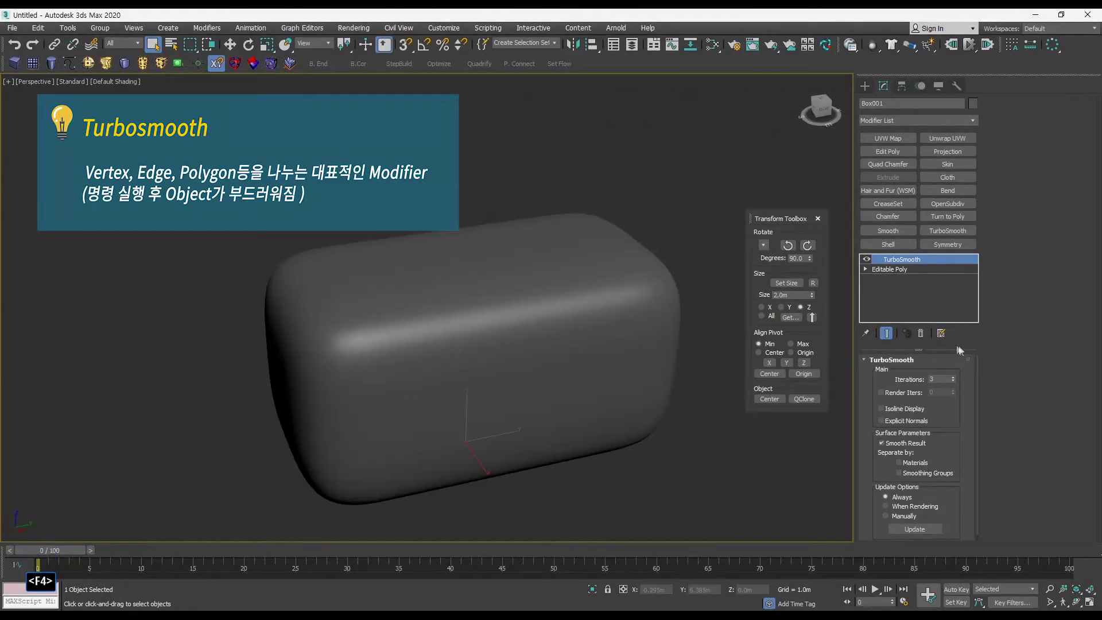
key("F3")
key("F3")
key("F3")
key("F3")
key("F4")
key("F4")
Lower the TurboSmooth iterations to 0 and raise them back to 3 to compare the roundness
left_click(953, 382)
left_click(952, 382)
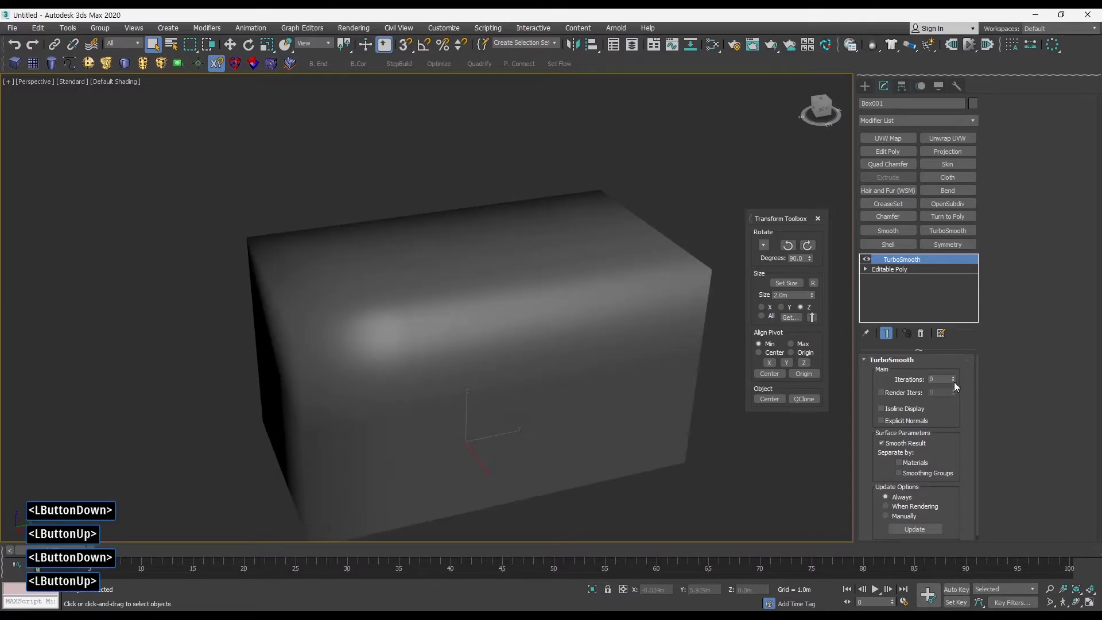
left_click(952, 377)
left_click(952, 376)
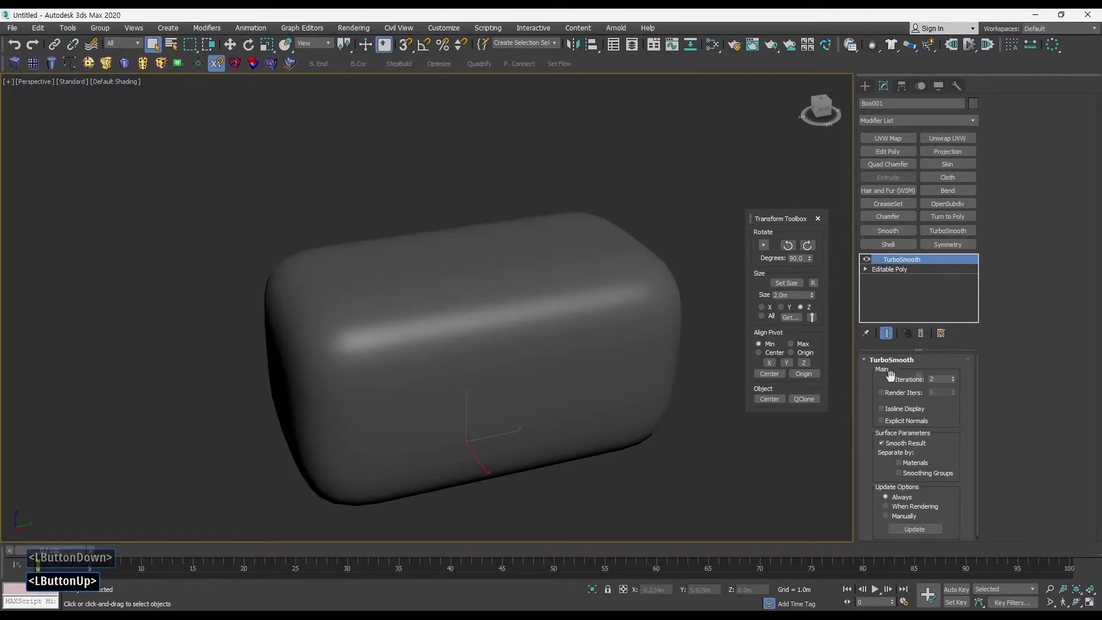
left_click(952, 376)
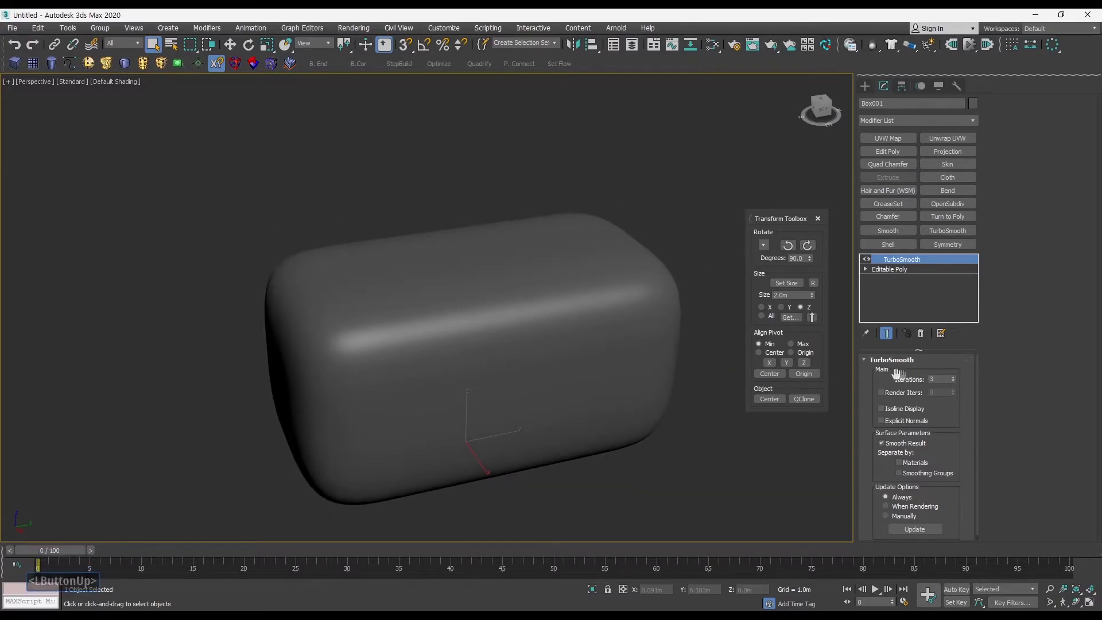
Display the mesh edges and try different TurboSmooth iteration counts, leaving the value at 1
mouse_move(671, 377)
middle_mouse_down("alt")
mouse_move(686, 354)
mouse_move(641, 351)
mouse_move(652, 342)
middle_mouse_up("alt")
key("F3")
key("F3")
key("F4")
left_click(953, 381)
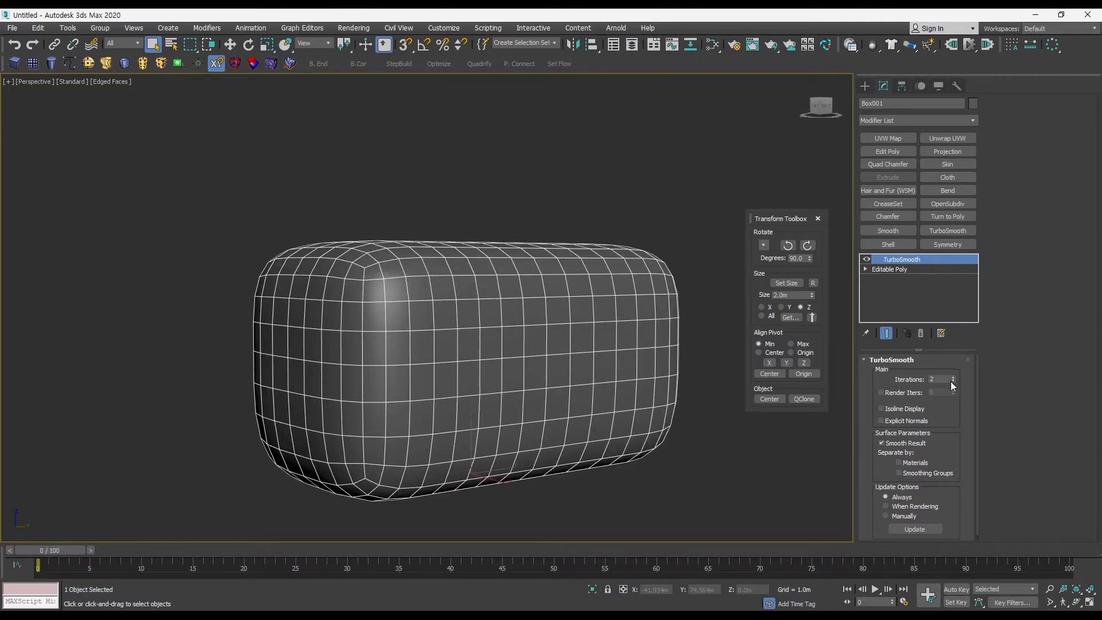
left_click(952, 381)
left_click(953, 377)
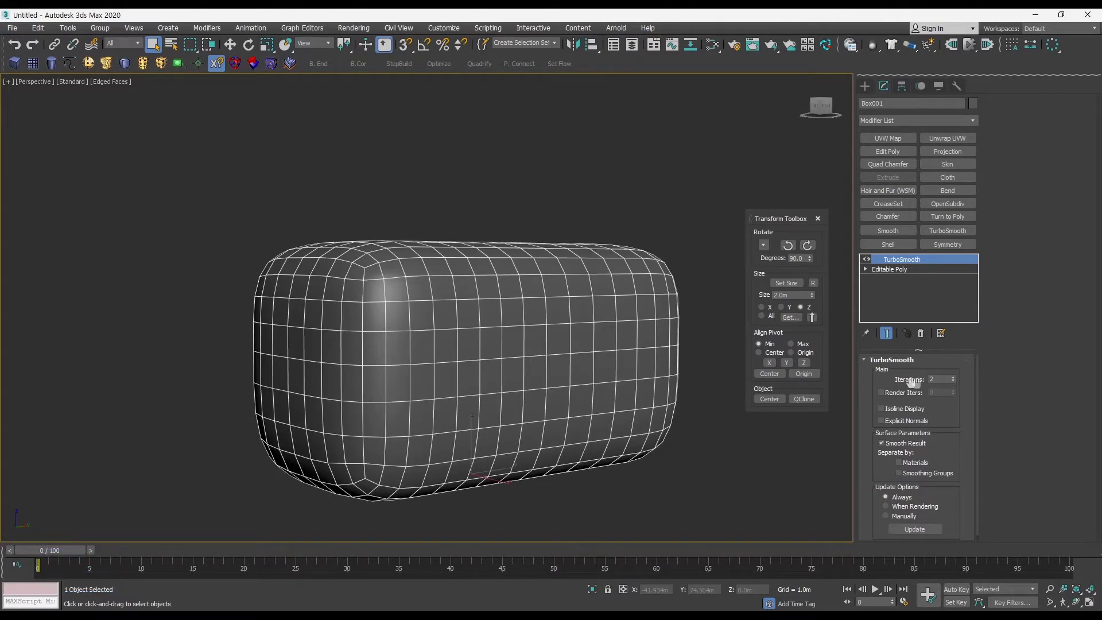
left_click(952, 376)
left_click(952, 381)
left_click(952, 381)
Examine the rounded box and locate TurboSmooth's option to separate by Smoothing Groups
middle_click_drag(689, 391, 693, 320, "alt")
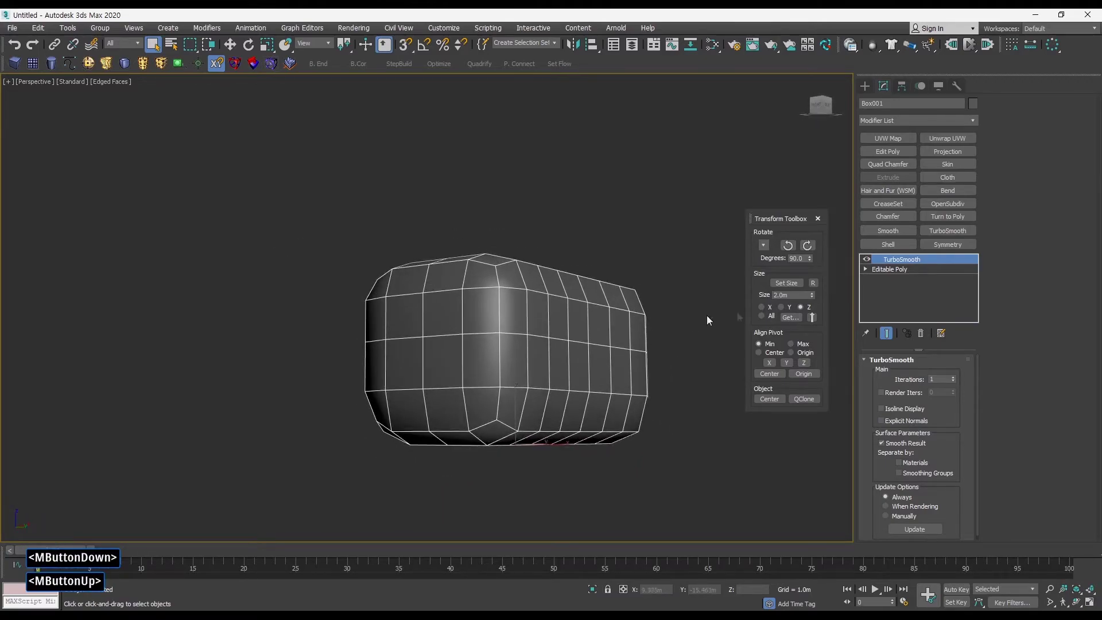
left_click_drag(967, 461, 902, 472)
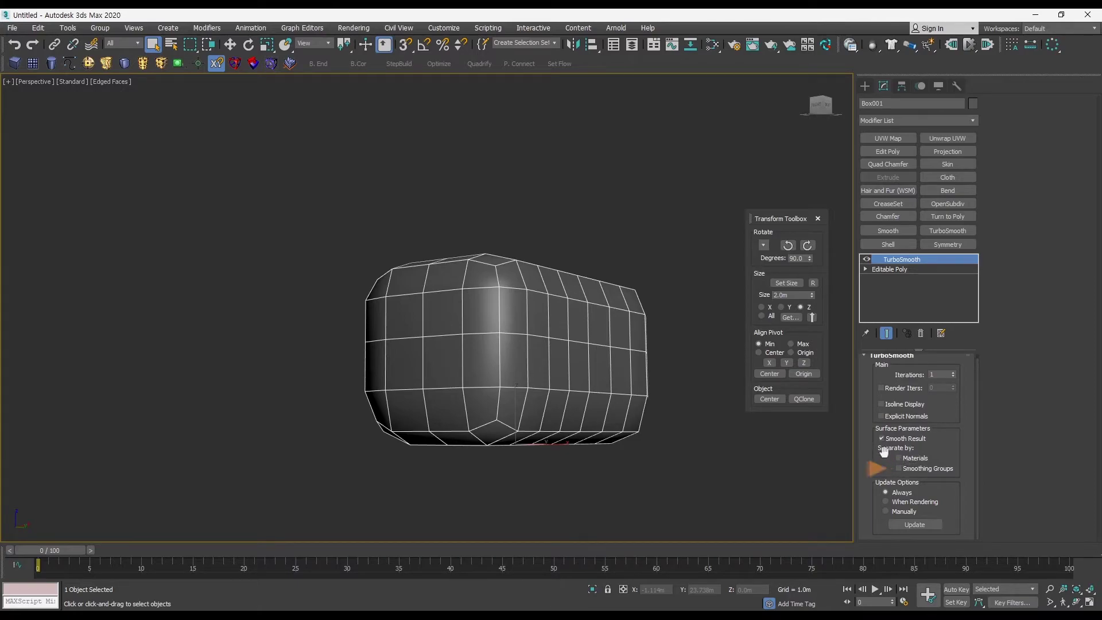
middle_click_drag(669, 434, 644, 425)
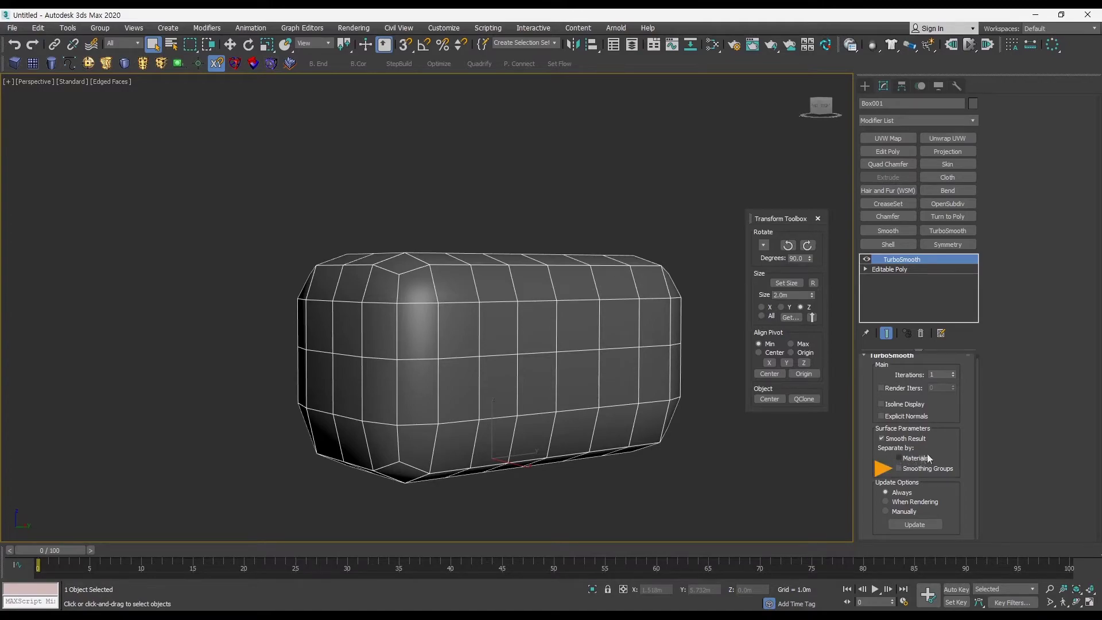
Separate the TurboSmooth result by Smoothing Groups and compare the box in wireframe and shaded display, with and without edges
left_click(899, 469)
middle_click_drag(746, 453, 680, 446, "alt")
key("F4")
key("F3")
key("F3")
key("F3")
middle_click_drag(651, 379, 660, 388, "alt")
key("F3")
key("F4")
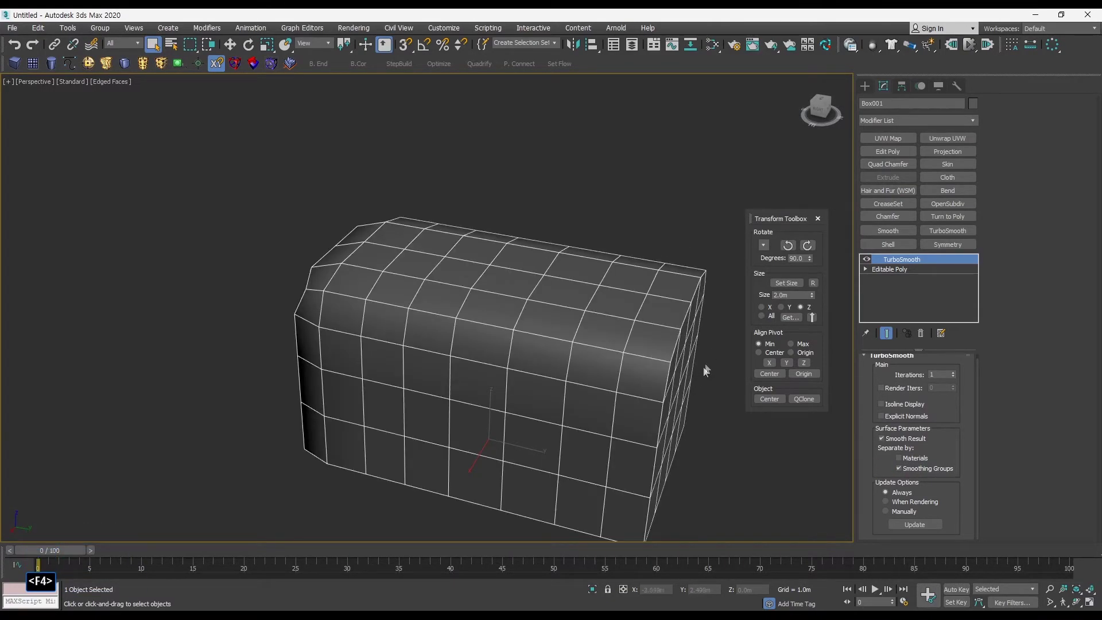
Set the TurboSmooth iterations to 2 and check the separated box from several sides in wireframe and shaded display
middle_click_drag(694, 290, 648, 250, "alt")
middle_click_drag(682, 458, 735, 400, "alt")
mouse_move(476, 384)
middle_mouse_down("alt")
mouse_move(445, 421)
mouse_move(539, 373)
middle_mouse_up("alt")
middle_click_drag(662, 422, 559, 364, "alt")
middle_click_drag(614, 272, 638, 395, "alt")
left_click(952, 373)
key("F3")
key("F3")
key("F4")
middle_click_drag(638, 396, 699, 383, "alt")
key("w")
key("F4")
Select all vertices of the Editable Poly and scale them inward along Y to roughly half the box's length
left_click(886, 373)
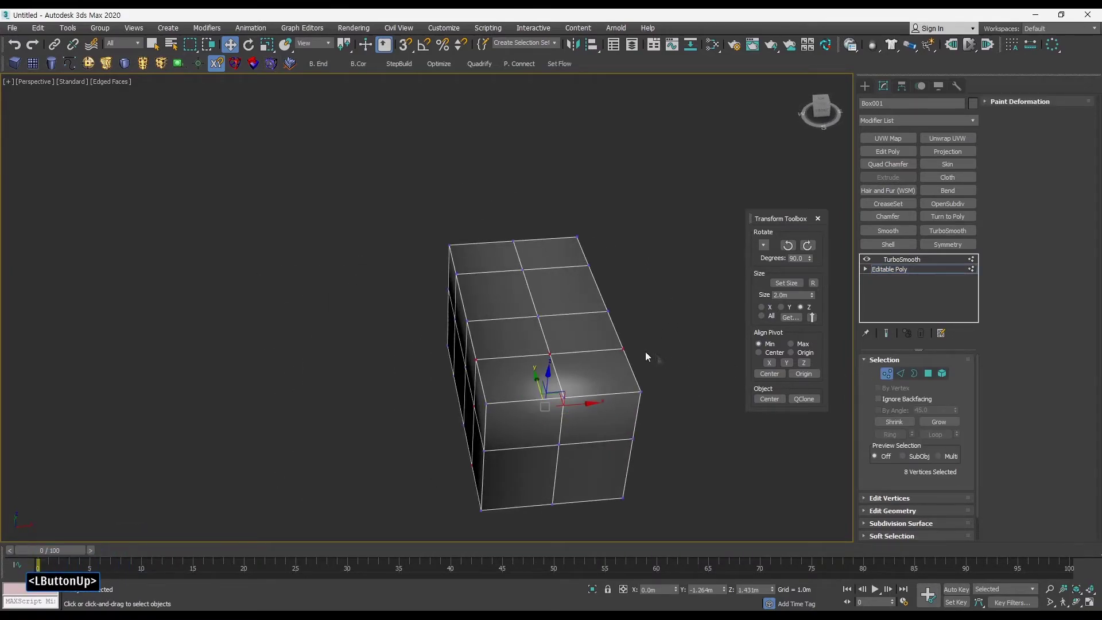
left_click_drag(425, 277, 677, 525)
middle_click_drag(654, 451, 579, 422)
middle_click_drag(580, 422, 542, 403, "alt")
key("r")
middle_click_drag(498, 362, 417, 285, "alt")
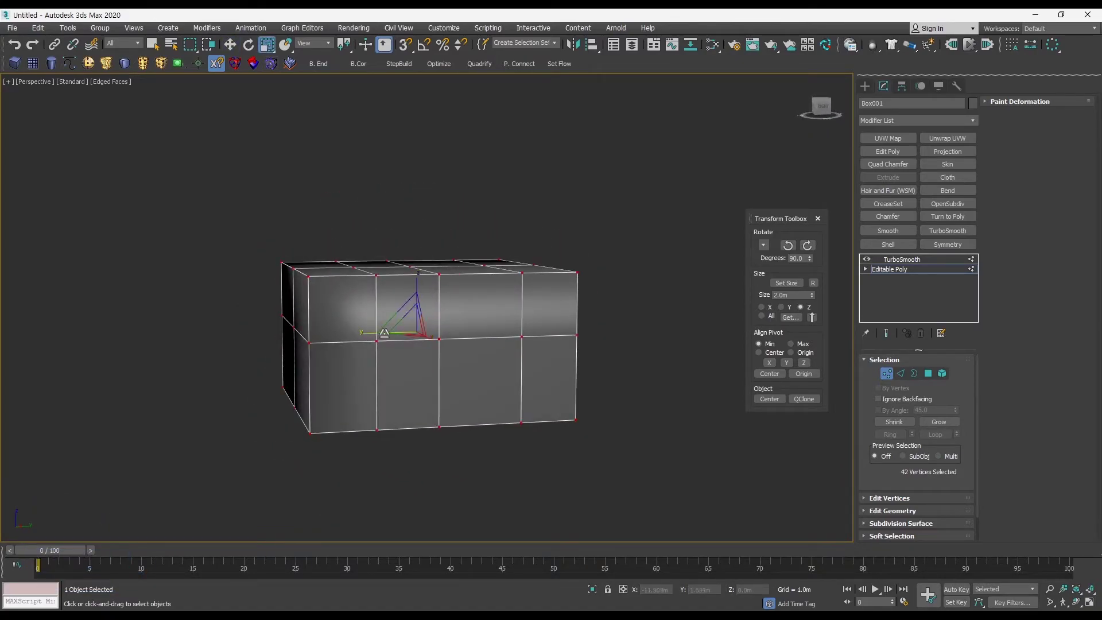
left_click_drag(375, 331, 406, 332)
key("q")
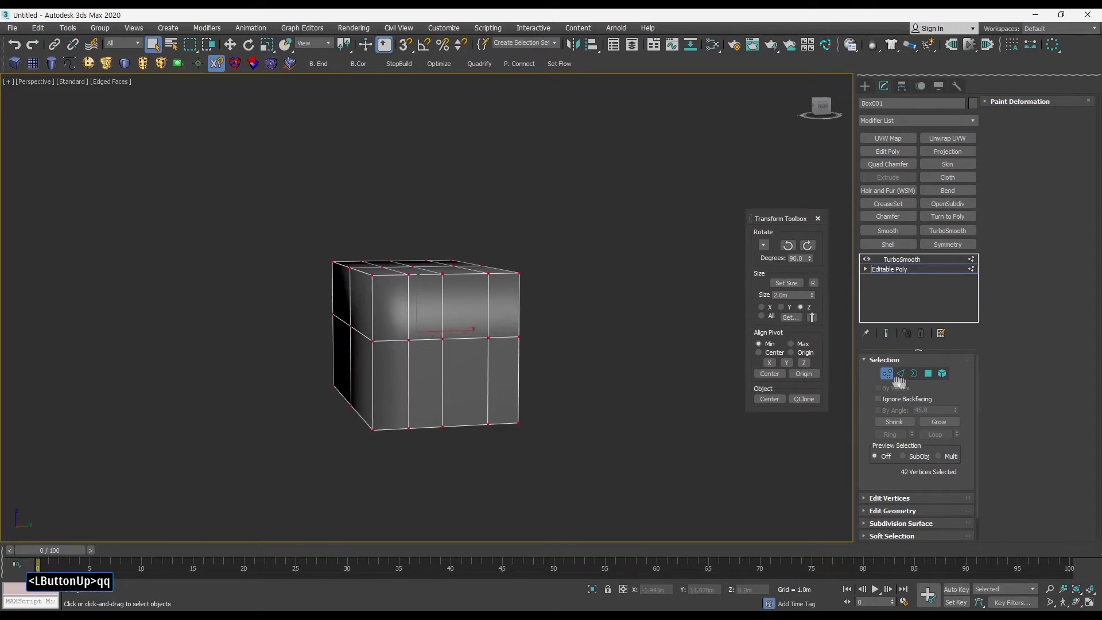
left_click(889, 376)
Return to the TurboSmooth level and examine the shortened box in shaded and wireframe display, with and without edges
mouse_move(565, 349)
middle_mouse_down("alt")
mouse_move(622, 363)
mouse_move(574, 337)
mouse_move(460, 318)
mouse_move(476, 342)
mouse_move(639, 333)
mouse_move(645, 368)
mouse_move(580, 384)
mouse_move(556, 345)
mouse_move(484, 294)
mouse_move(565, 337)
mouse_move(608, 331)
mouse_move(583, 322)
mouse_move(531, 339)
middle_mouse_up("alt")
key("space")
key("F4")
key("F3")
key("F3")
key("F4")
key("ctrl+shift+z")
key("w")
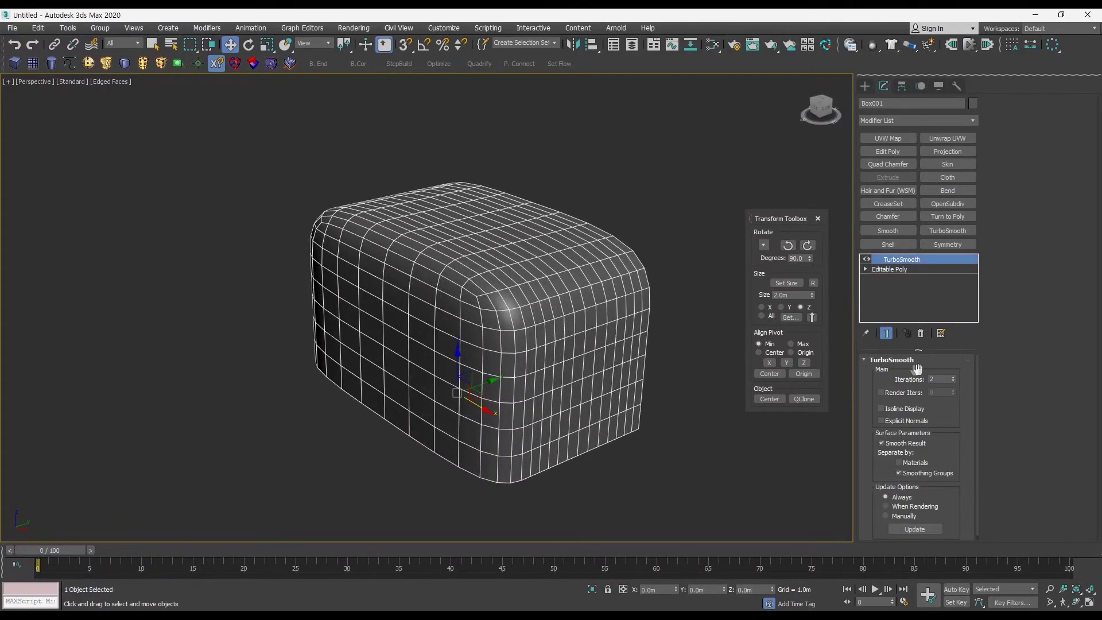
Try another TurboSmooth iteration count, return it to 2, and compare the box's wireframe and shaded display
left_click(953, 380)
middle_click_drag(551, 339, 648, 327, "alt")
left_click(953, 377)
mouse_move(648, 327)
middle_mouse_down("ctrl+alt")
mouse_move(651, 318)
mouse_move(578, 306)
mouse_move(693, 300)
mouse_move(637, 298)
mouse_move(604, 327)
mouse_move(556, 329)
mouse_move(573, 320)
mouse_move(556, 348)
mouse_move(477, 344)
mouse_move(590, 337)
mouse_move(565, 336)
mouse_move(574, 356)
middle_mouse_up("ctrl+alt")
scroll(646, 319, "up", 2)
key("F3")
key("F3")
key("F4")
key("F4")
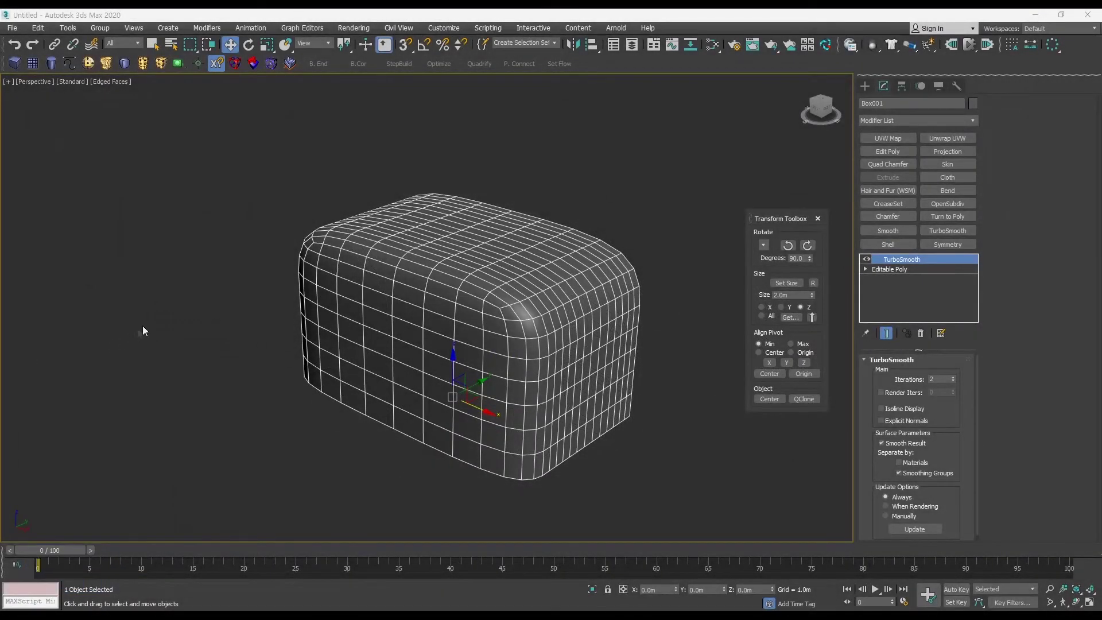
Examine the smoothed box's rounded edges and base outline from several sides
middle_click_drag(512, 321, 667, 344, "alt")
left_click(690, 390)
left_click_drag(690, 391, 543, 359)
key("ctrl+shift+z")
mouse_move(558, 349)
middle_mouse_down("alt")
mouse_move(572, 361)
mouse_move(561, 363)
middle_mouse_up("alt")
middle_click_drag(561, 364, 498, 377, "ctrl+alt")
middle_click_drag(498, 378, 547, 325, "alt")
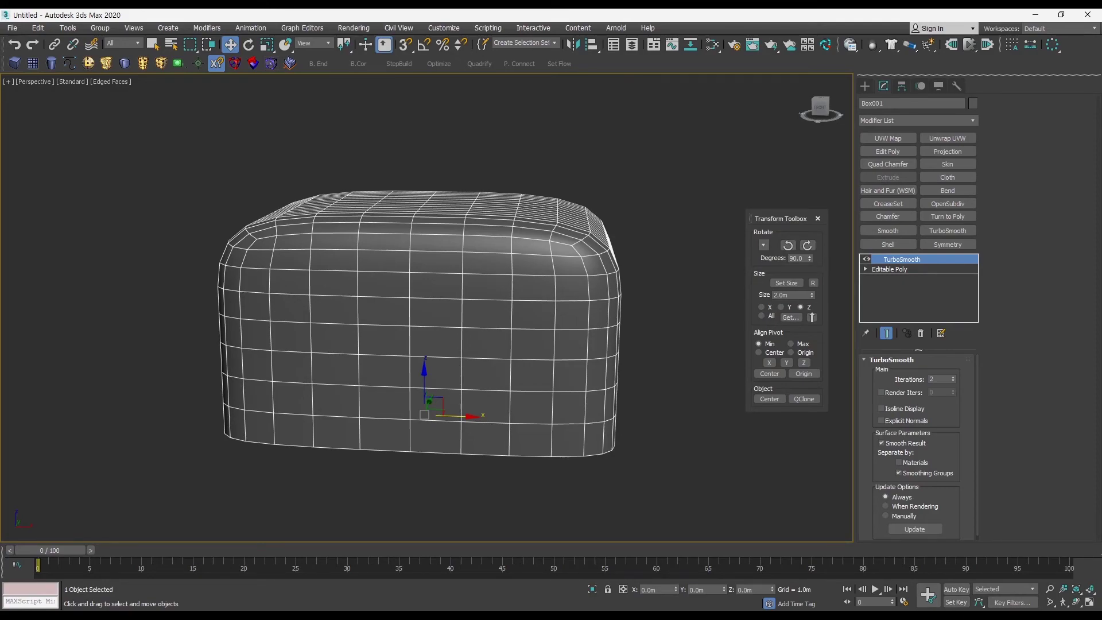
middle_click_drag(423, 365, 362, 359)
mouse_move(455, 355)
middle_mouse_down()
mouse_move(497, 362)
mouse_move(417, 352)
mouse_move(467, 363)
mouse_move(485, 343)
mouse_move(441, 357)
middle_mouse_up()
middle_click_drag(441, 357, 454, 338, "alt")
middle_click_drag(454, 337, 450, 341)
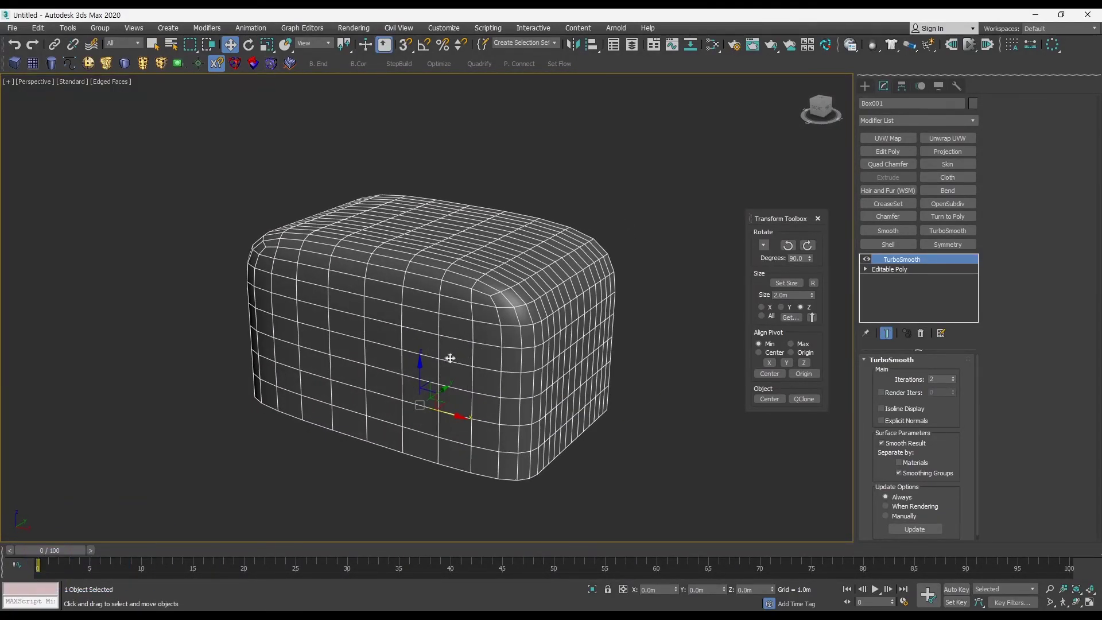